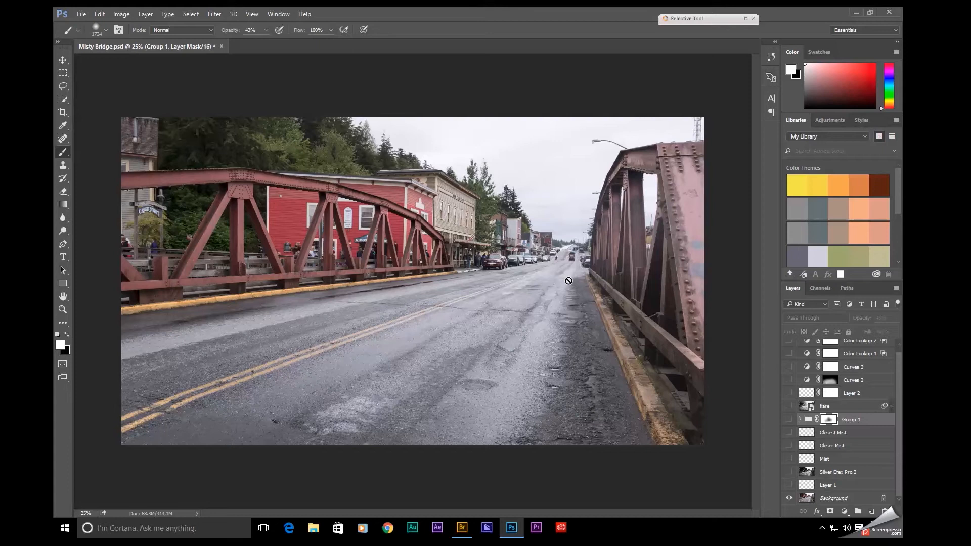
# Inspect the distant cars and buildings at the far end of the street up close, and return to the full photo
pyautogui.press('z')
pyautogui.moveTo(570, 248)
pyautogui.mouseDown()
pyautogui.moveTo(620, 214)
pyautogui.moveTo(572, 284)
pyautogui.mouseUp()
pyautogui.press('b')
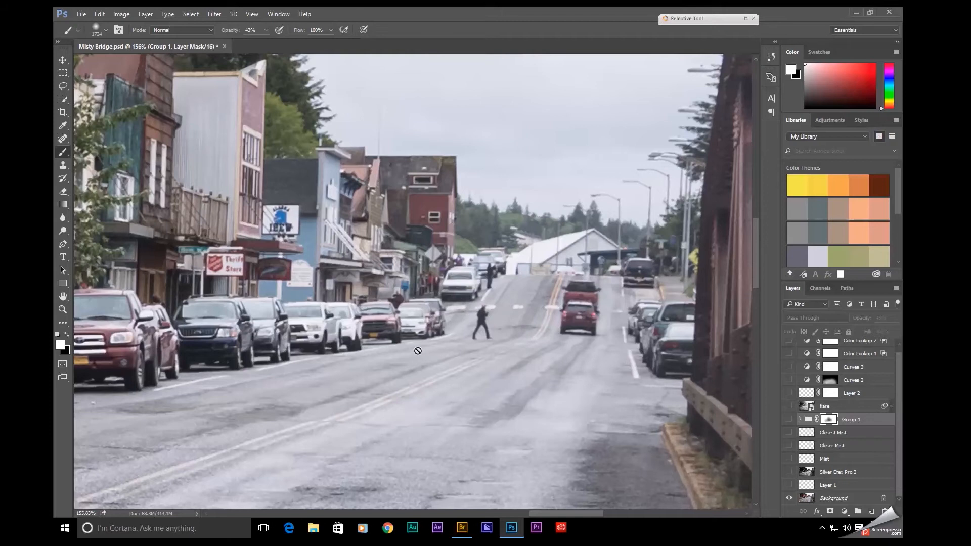
pyautogui.press('z')
pyautogui.rightClick(484, 383)
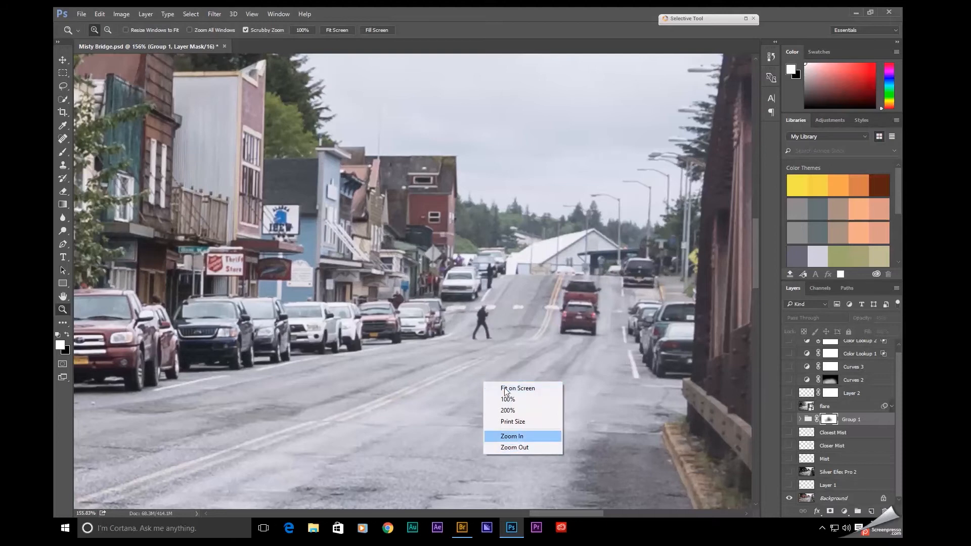
pyautogui.click(505, 388)
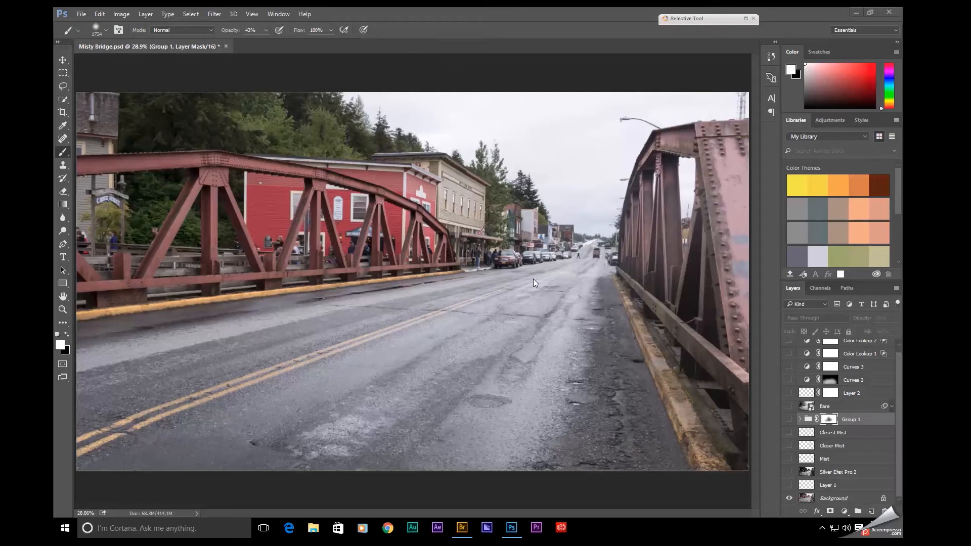
# Switch to Adobe Bridge and open the bridge photo P1090784.RW2 in Camera Raw
pyautogui.click(464, 529)
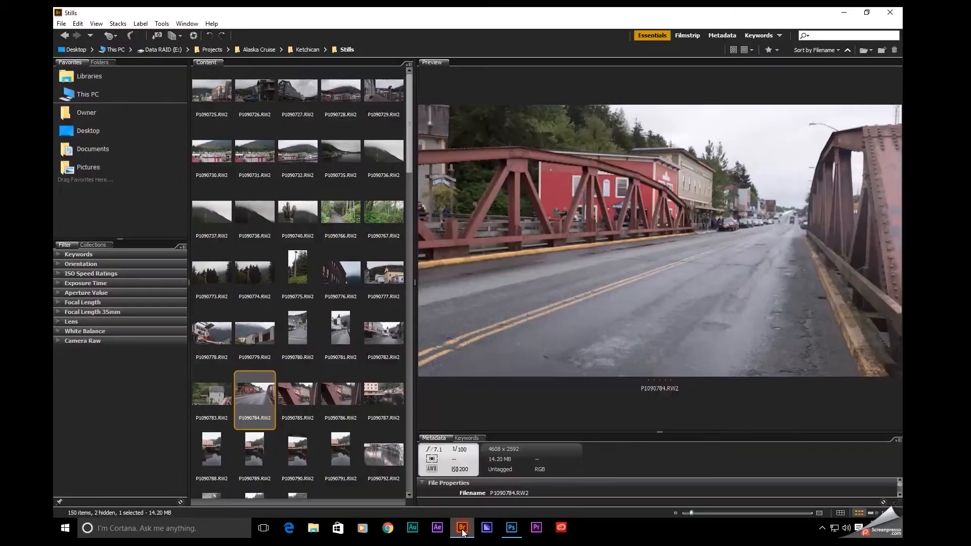
pyautogui.rightClick(262, 396)
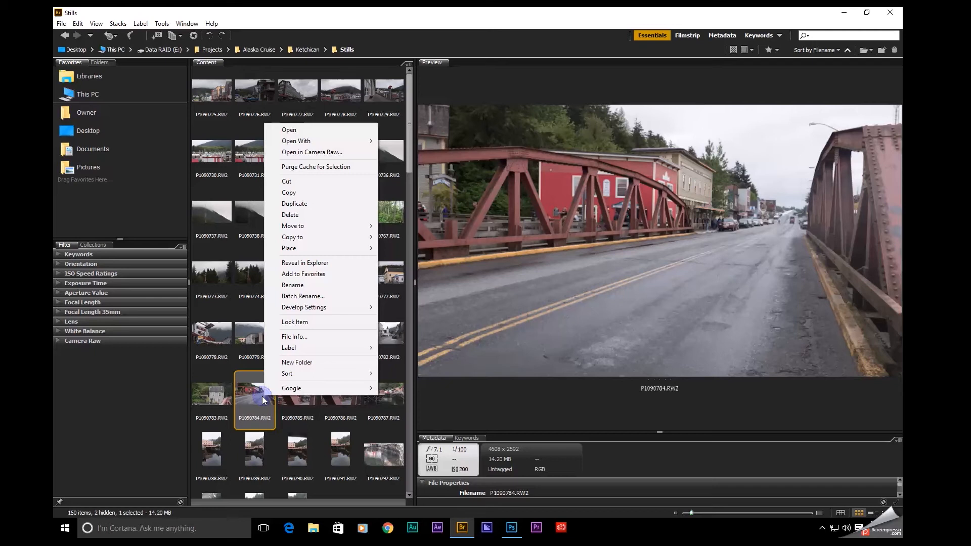
pyautogui.click(313, 152)
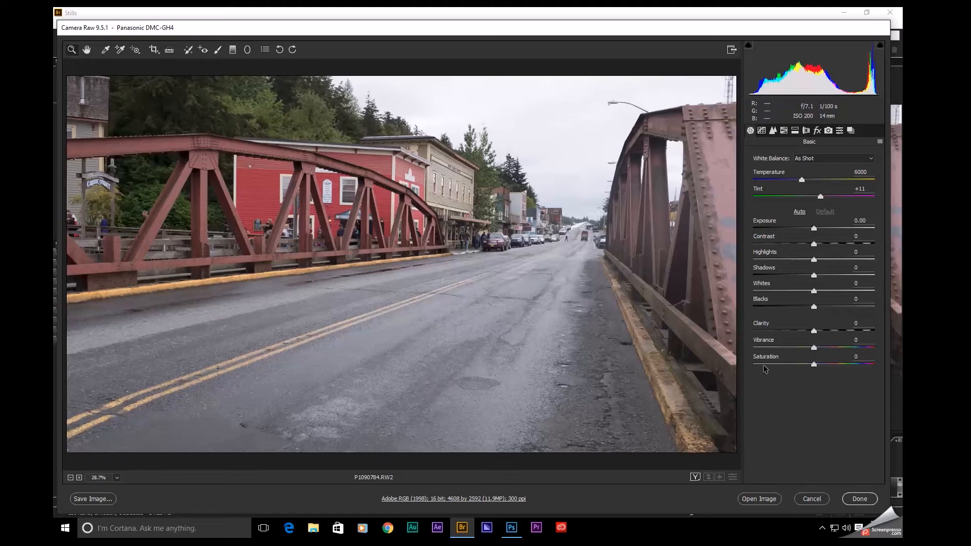
# Enable chromatic aberration removal, set Highlights to -10 and Clarity to +11, and open the raw photo in Photoshop
pyautogui.click(805, 131)
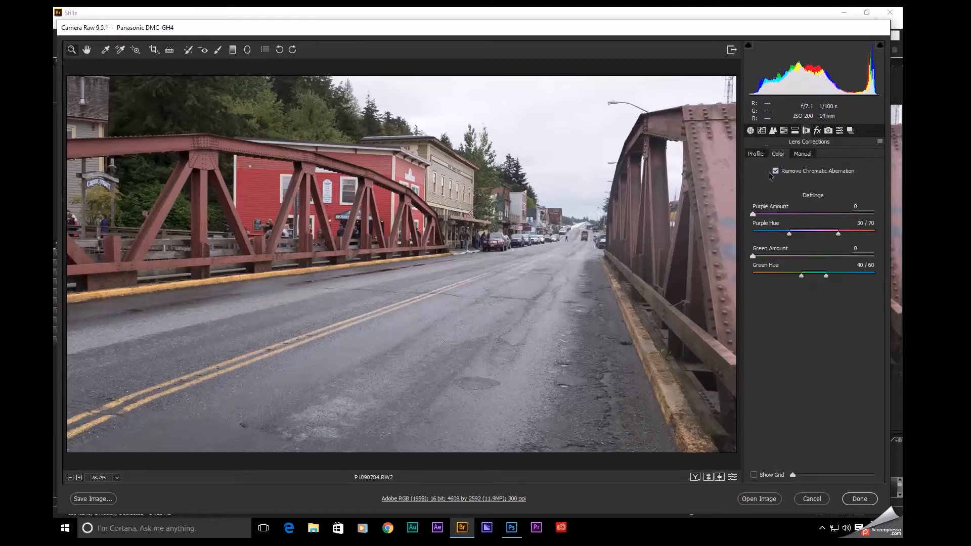
pyautogui.click(751, 131)
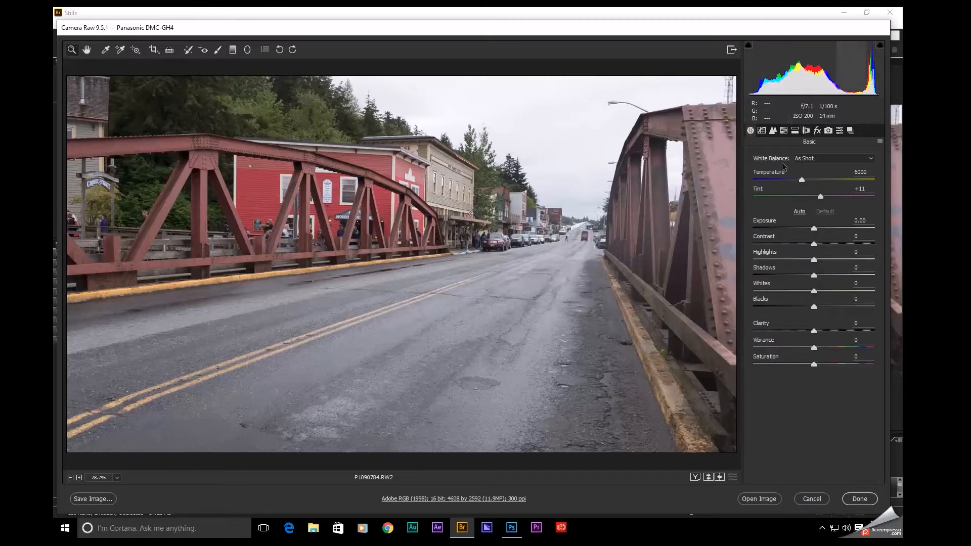
pyautogui.moveTo(815, 261); pyautogui.dragTo(808, 263)
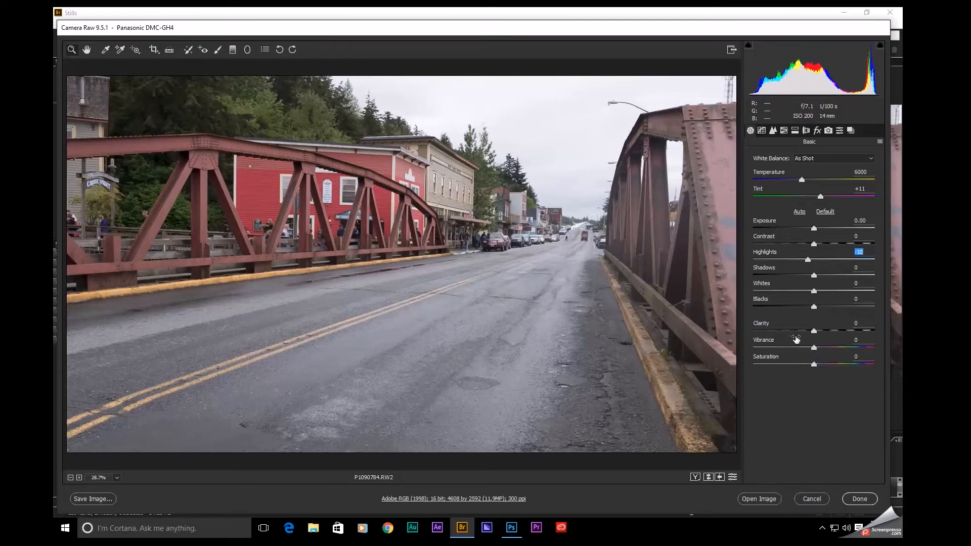
pyautogui.moveTo(814, 331); pyautogui.dragTo(821, 332)
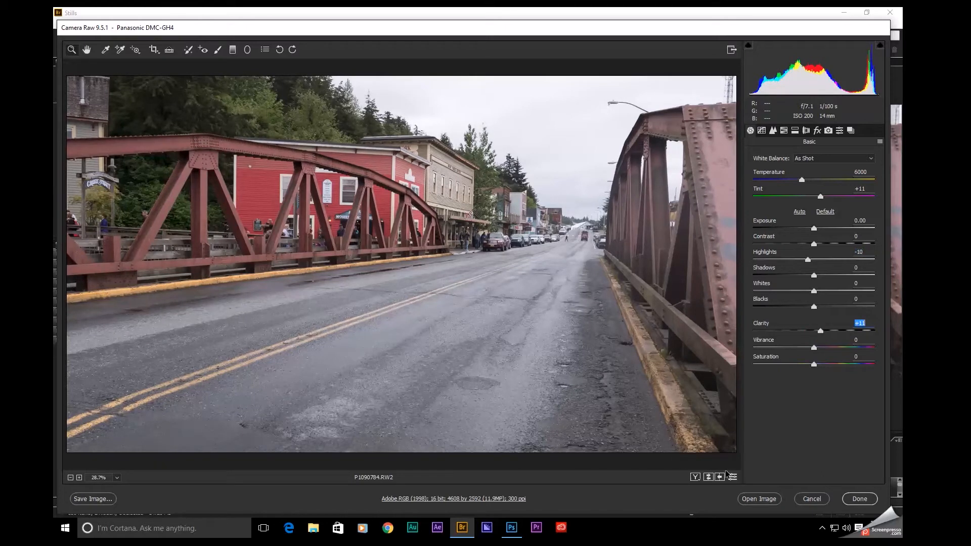
pyautogui.click(756, 499)
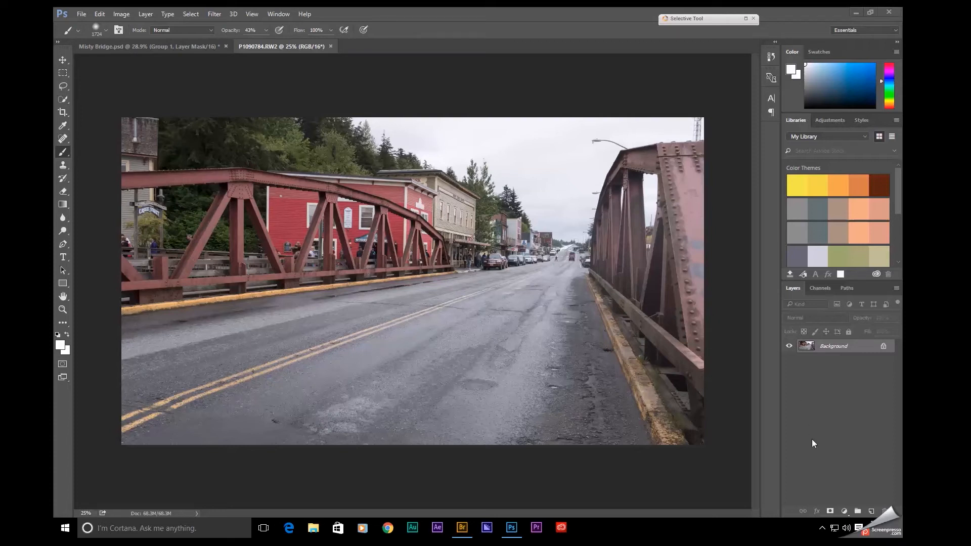
# Duplicate the Background layer and convert the copy to a smart object
pyautogui.hotkey('ctrl', 'j')
pyautogui.rightClick(833, 348)
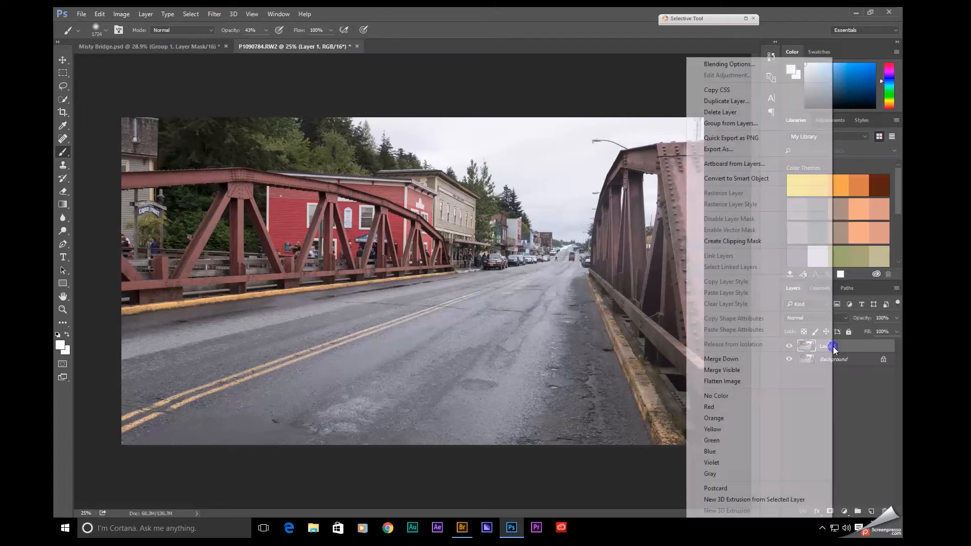
pyautogui.click(732, 179)
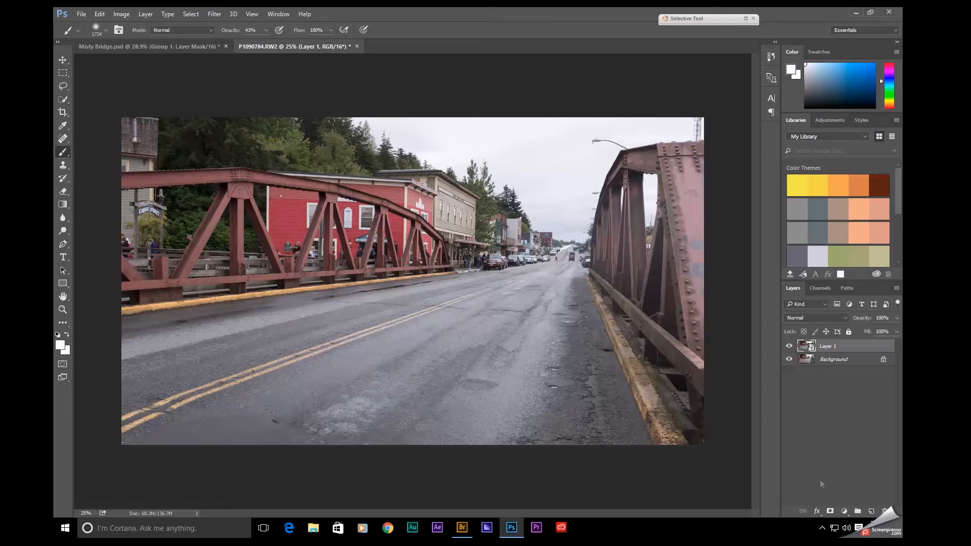
# Launch Silver Efex Pro 2 as a smart filter on the duplicated layer
pyautogui.click(745, 19)
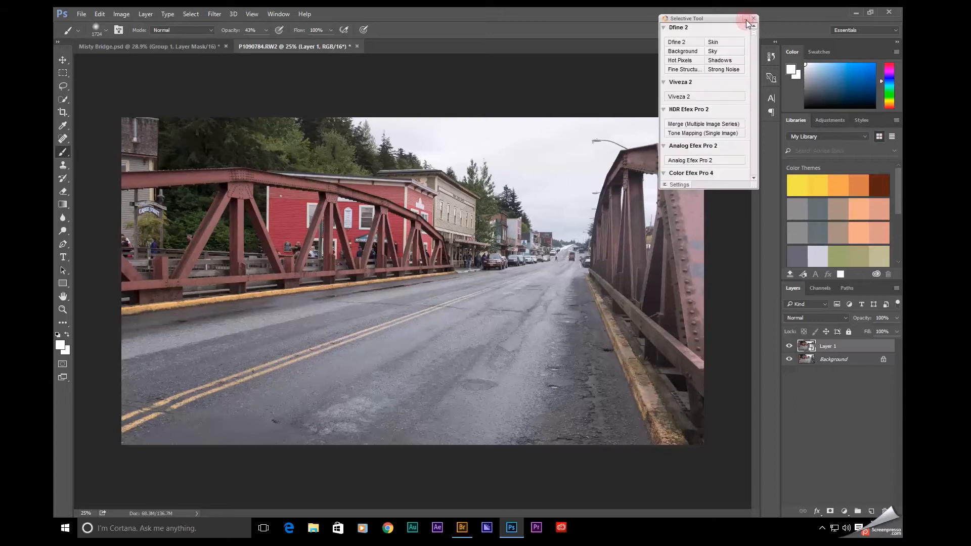
pyautogui.click(754, 178)
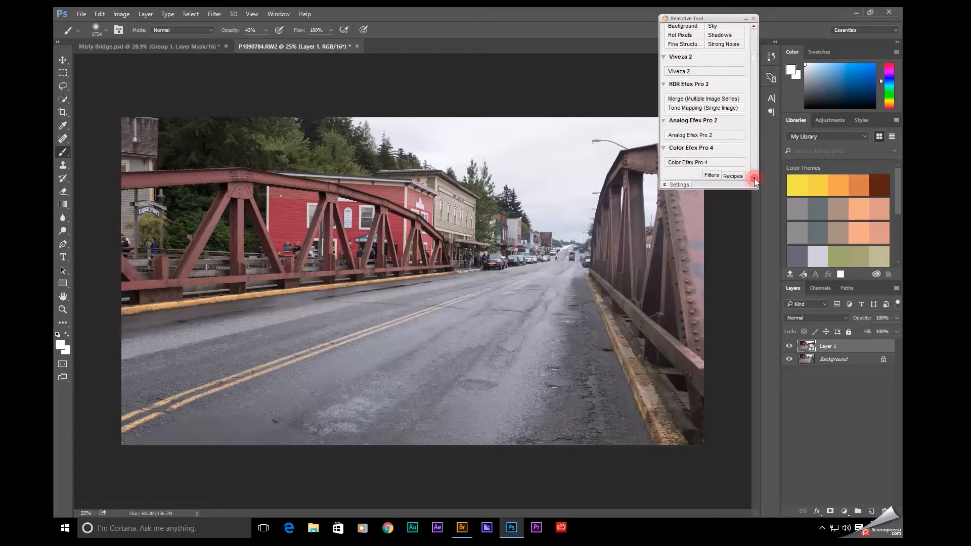
pyautogui.click(753, 177)
pyautogui.click(754, 178)
pyautogui.click(754, 178)
pyautogui.click(754, 178)
pyautogui.click(753, 178)
pyautogui.click(719, 153)
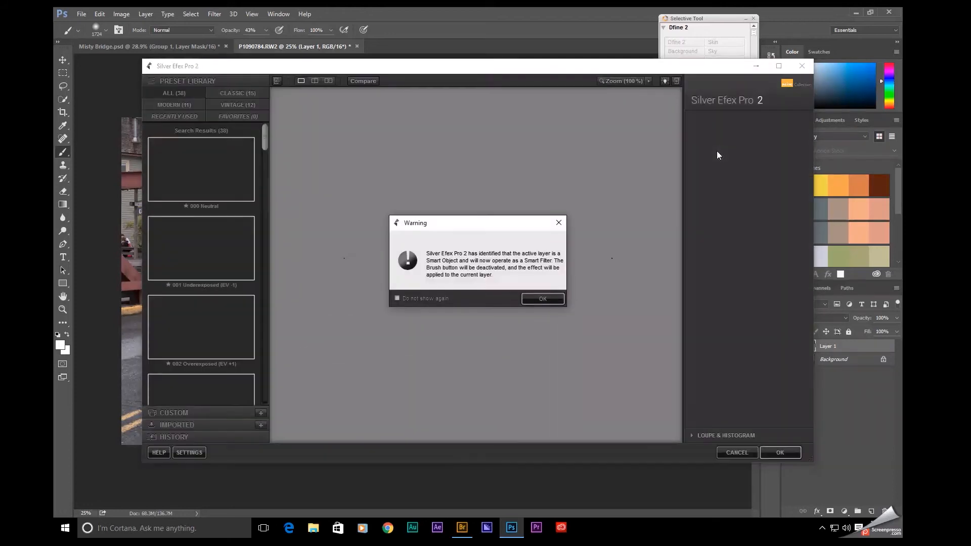
pyautogui.click(548, 297)
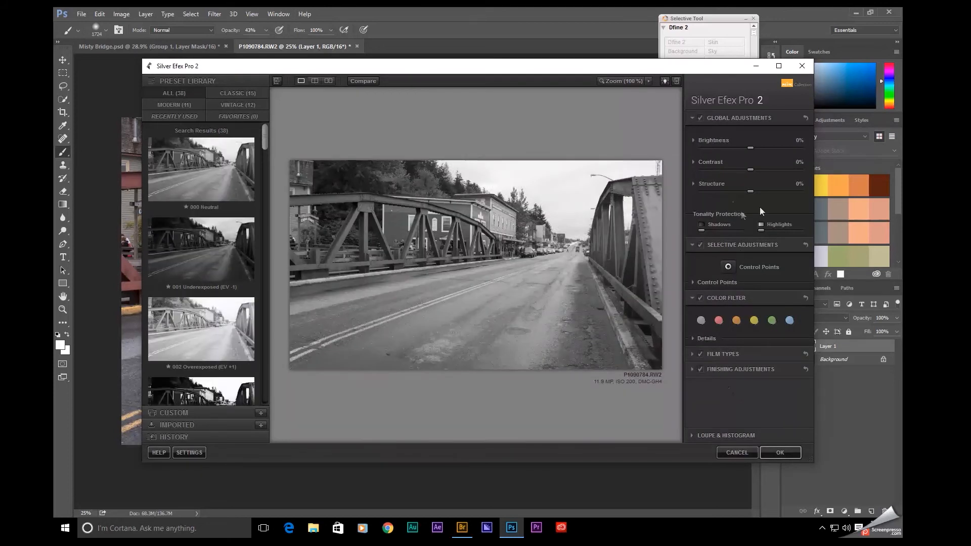
# Set Structure to 71%, raise the highlights tonality protection slightly, and choose the blue color filter
pyautogui.moveTo(749, 191); pyautogui.dragTo(784, 201)
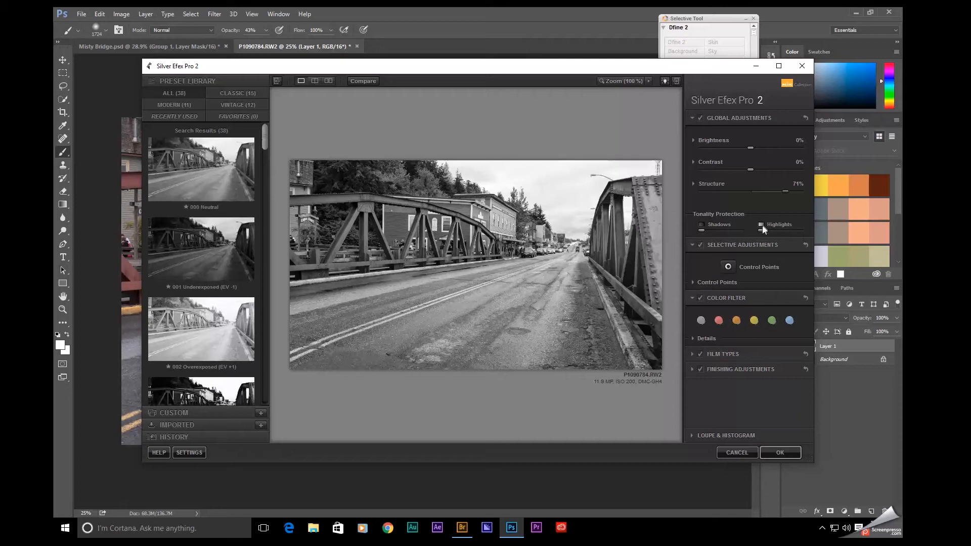
pyautogui.moveTo(799, 236); pyautogui.dragTo(768, 232)
pyautogui.click(789, 320)
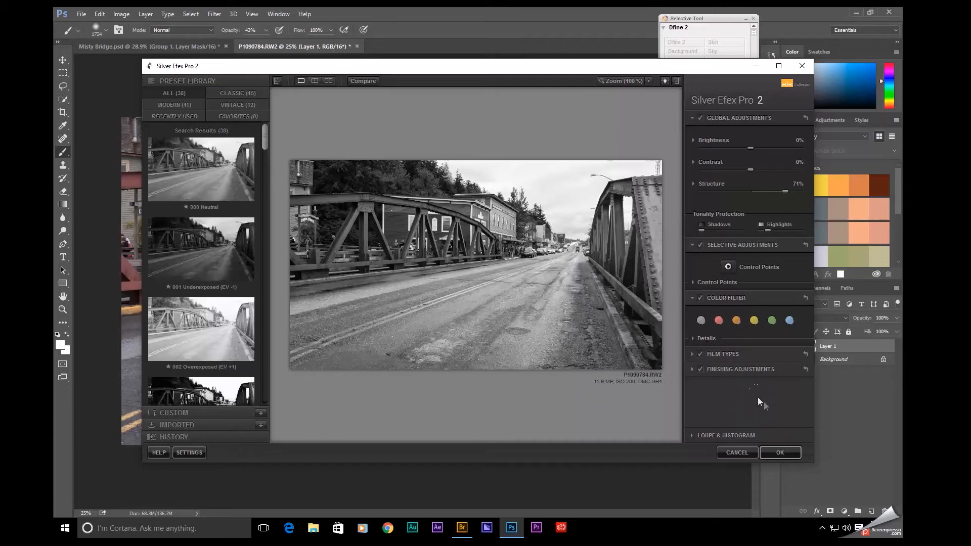
# Set the film type to Kodak 100 TMAX Pro, lower its blue sensitivity, and apply the black-and-white conversion
pyautogui.click(728, 354)
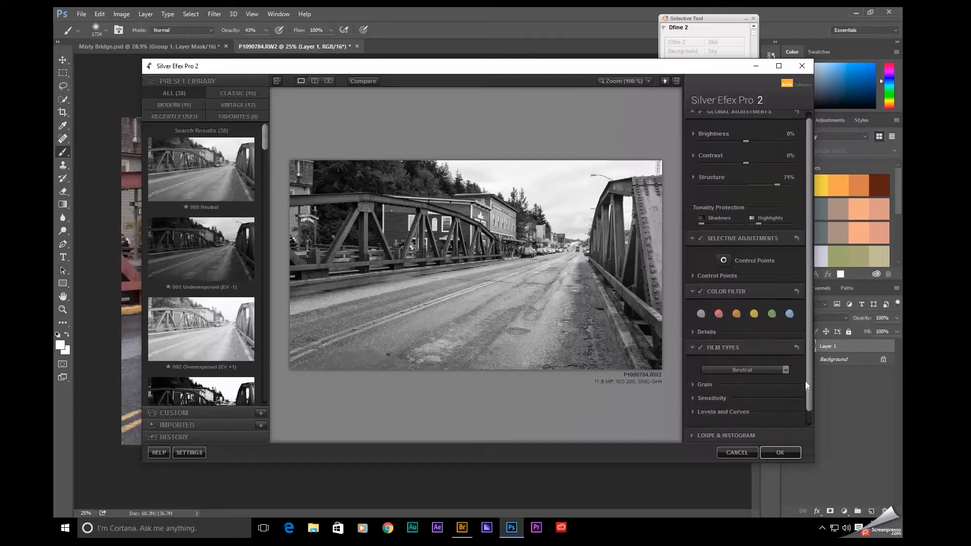
pyautogui.click(787, 370)
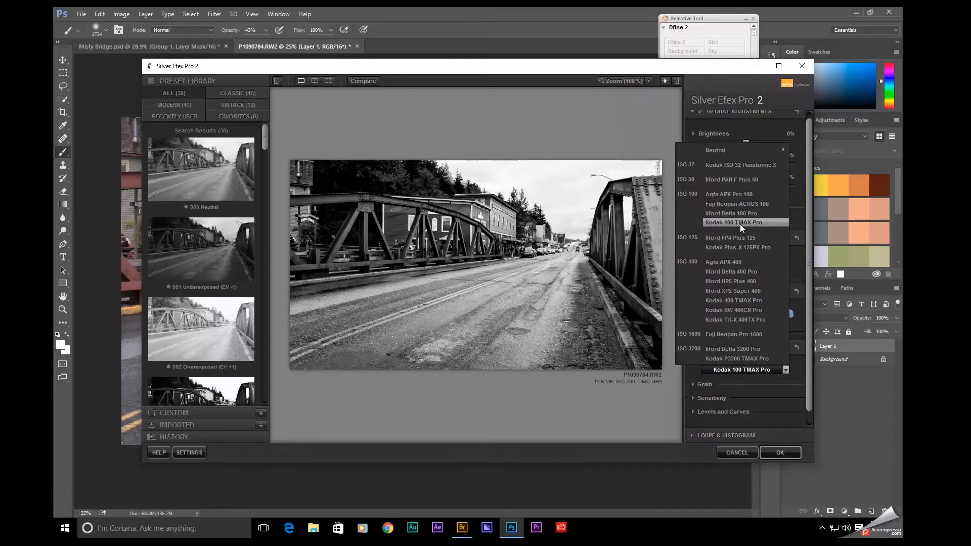
pyautogui.click(740, 223)
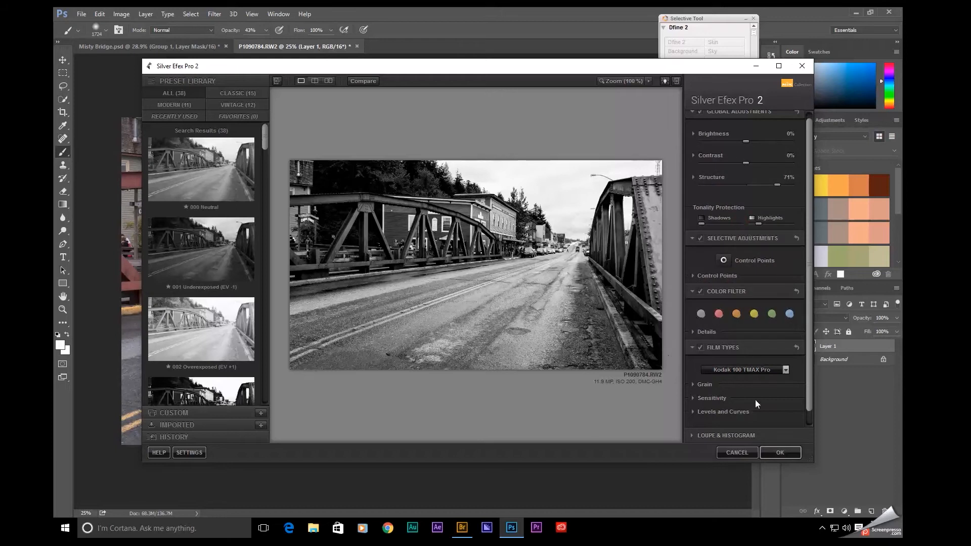
pyautogui.click(692, 397)
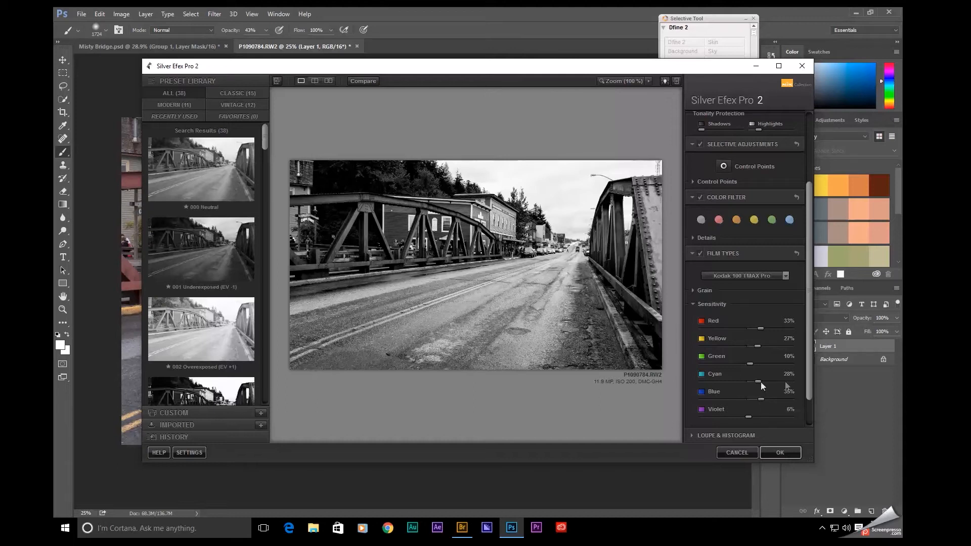
pyautogui.moveTo(734, 399)
pyautogui.mouseDown()
pyautogui.moveTo(786, 401)
pyautogui.moveTo(717, 399)
pyautogui.mouseUp()
pyautogui.scroll(-2, 755, 381)
pyautogui.click(786, 453)
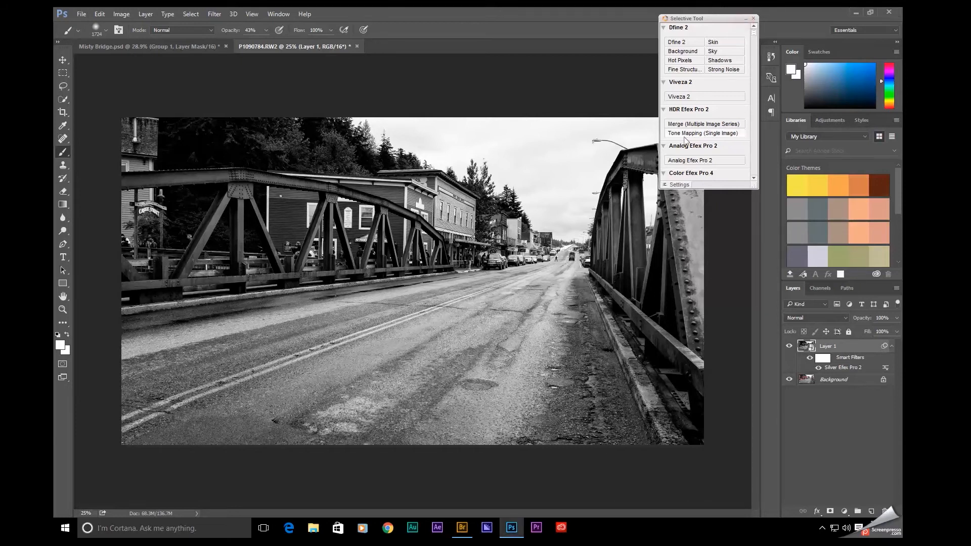
pyautogui.click(745, 20)
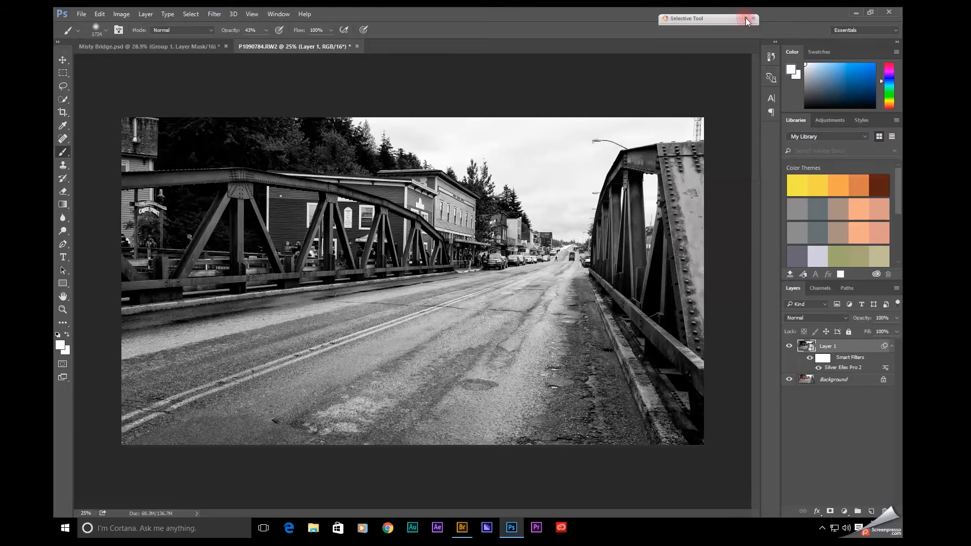
# Collapse the smart filter list of Layer 1 and add a new layer named Distant Fog above it
pyautogui.click(889, 347)
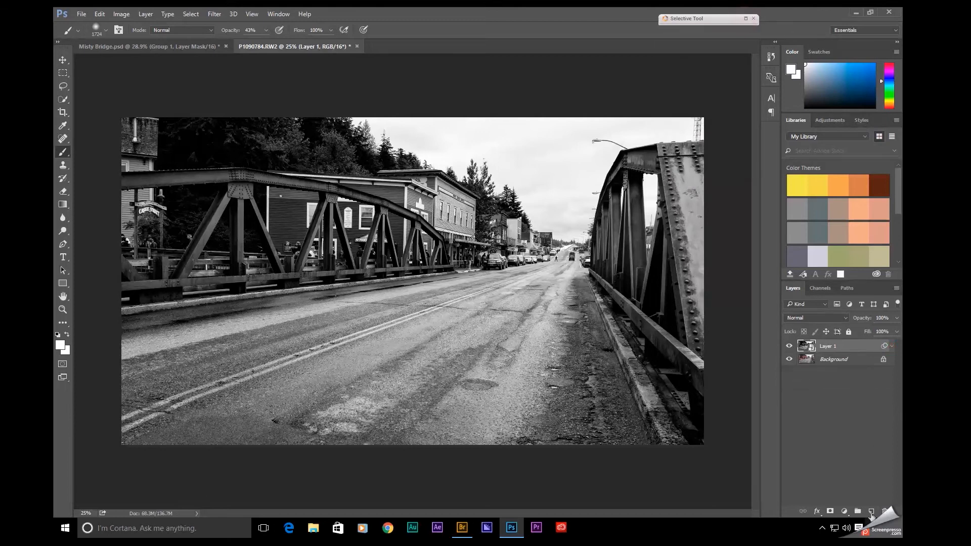
pyautogui.click(870, 512)
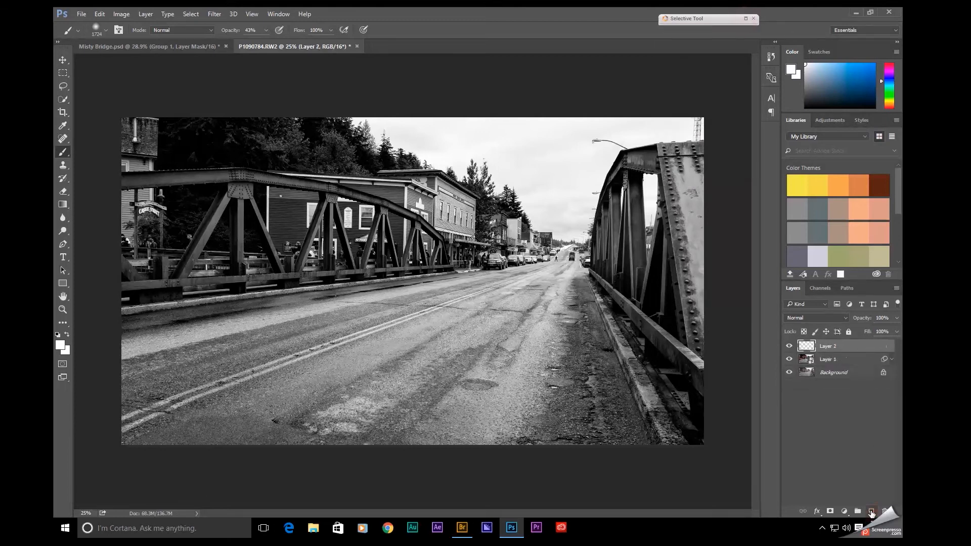
pyautogui.doubleClick(827, 347)
pyautogui.write('Distant Fog')
pyautogui.press('Return')
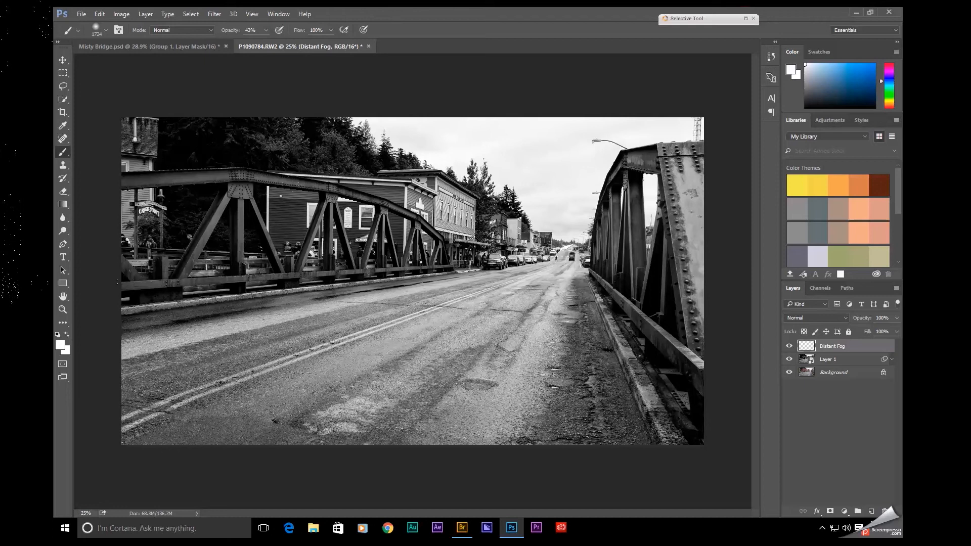
# Choose the 2951 px cloud-shaped brush preset and reduce its size for painting fog
pyautogui.moveTo(382, 258)
pyautogui.mouseDown()
pyautogui.moveTo(371, 272)
pyautogui.moveTo(381, 316)
pyautogui.moveTo(304, 316)
pyautogui.moveTo(377, 296)
pyautogui.mouseUp()
pyautogui.moveTo(388, 214)
pyautogui.mouseDown()
pyautogui.moveTo(393, 324)
pyautogui.moveTo(384, 281)
pyautogui.moveTo(325, 284)
pyautogui.mouseUp()
pyautogui.click(106, 31)
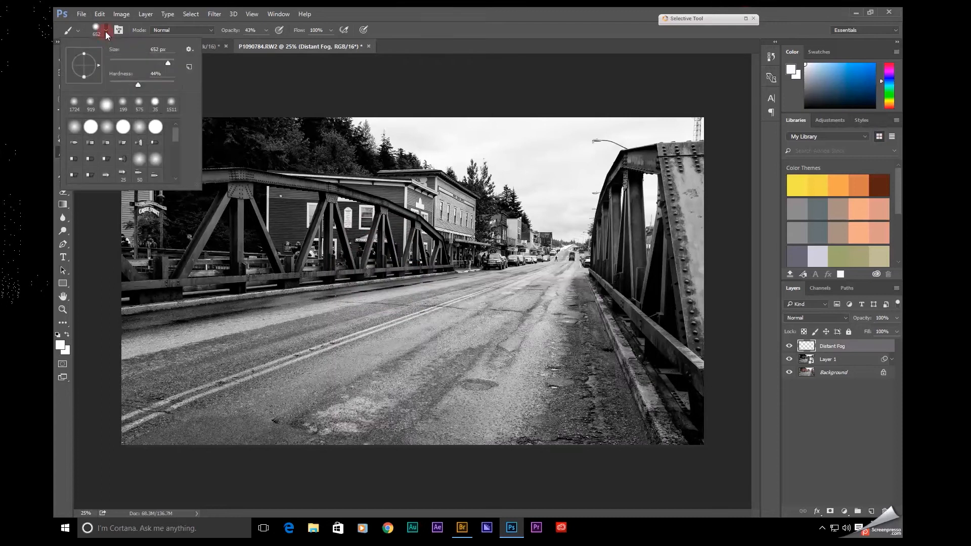
pyautogui.moveTo(177, 131); pyautogui.dragTo(187, 186)
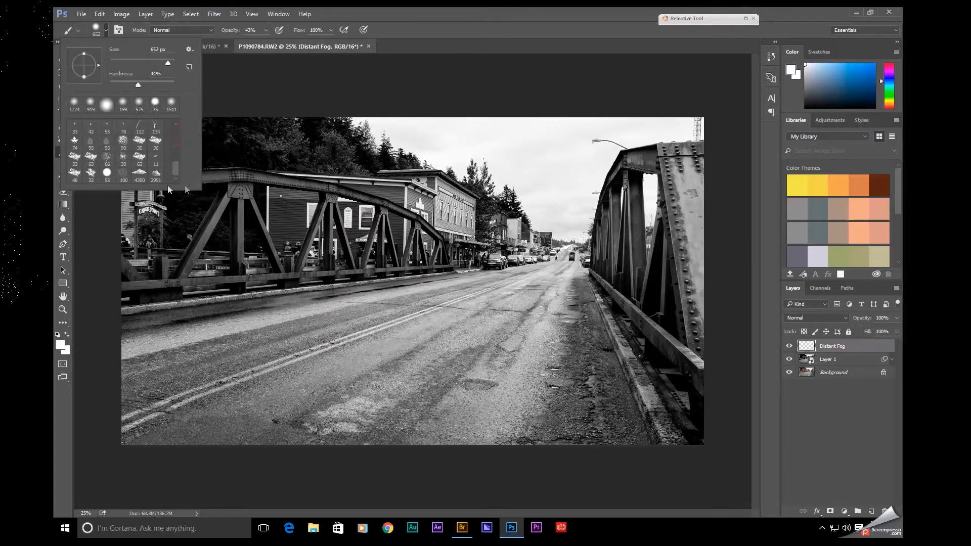
pyautogui.click(156, 175)
pyautogui.moveTo(463, 230)
pyautogui.mouseDown()
pyautogui.moveTo(280, 286)
pyautogui.moveTo(289, 291)
pyautogui.mouseUp()
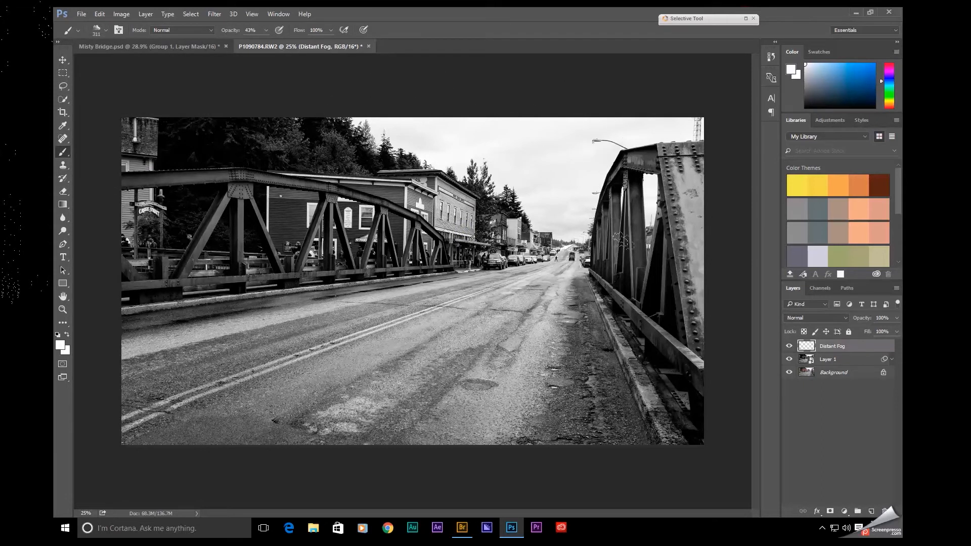
# Paint white fog over the cars, trees and vanishing point at the far end of the road on the Distant Fog layer
pyautogui.moveTo(554, 233); pyautogui.dragTo(562, 233)
pyautogui.moveTo(553, 244)
pyautogui.mouseDown()
pyautogui.moveTo(525, 224)
pyautogui.moveTo(561, 233)
pyautogui.moveTo(563, 223)
pyautogui.moveTo(569, 259)
pyautogui.moveTo(564, 222)
pyautogui.moveTo(514, 197)
pyautogui.moveTo(533, 213)
pyautogui.moveTo(477, 164)
pyautogui.moveTo(493, 242)
pyautogui.moveTo(513, 219)
pyautogui.moveTo(483, 201)
pyautogui.moveTo(485, 261)
pyautogui.moveTo(567, 261)
pyautogui.moveTo(581, 205)
pyautogui.moveTo(576, 240)
pyautogui.moveTo(562, 228)
pyautogui.moveTo(550, 250)
pyautogui.moveTo(533, 241)
pyautogui.moveTo(533, 251)
pyautogui.moveTo(539, 231)
pyautogui.moveTo(512, 200)
pyautogui.moveTo(512, 250)
pyautogui.moveTo(528, 262)
pyautogui.mouseUp()
pyautogui.moveTo(535, 228)
pyautogui.mouseDown()
pyautogui.moveTo(561, 252)
pyautogui.moveTo(531, 256)
pyautogui.moveTo(565, 262)
pyautogui.moveTo(549, 212)
pyautogui.moveTo(571, 179)
pyautogui.moveTo(561, 222)
pyautogui.moveTo(531, 222)
pyautogui.moveTo(535, 253)
pyautogui.mouseUp()
pyautogui.click(527, 231)
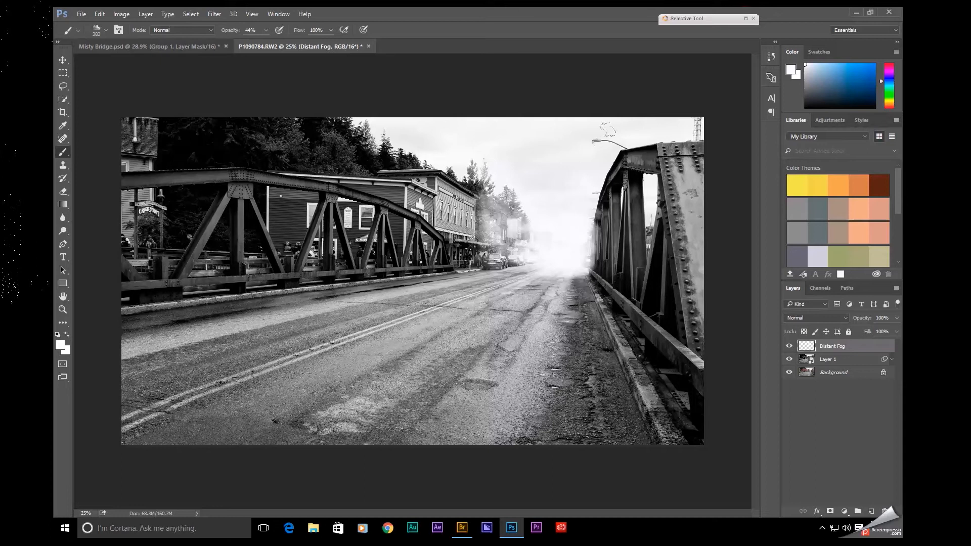
pyautogui.moveTo(550, 236)
pyautogui.mouseDown()
pyautogui.moveTo(509, 236)
pyautogui.moveTo(527, 259)
pyautogui.mouseUp()
pyautogui.click(521, 218)
# Add a new layer named Closer Fog above the Distant Fog layer
pyautogui.click(872, 511)
pyautogui.doubleClick(827, 346)
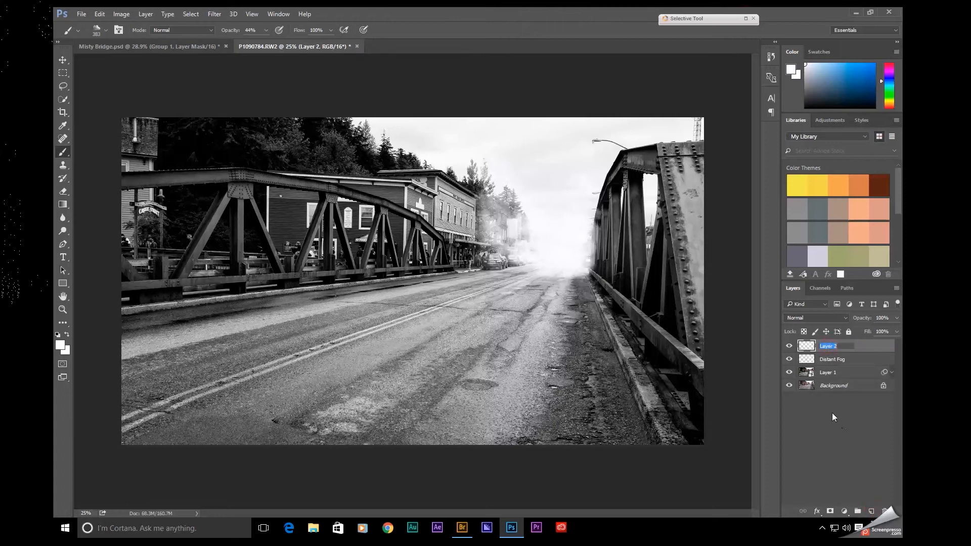
pyautogui.write('Closer Fog')
pyautogui.press('Return')
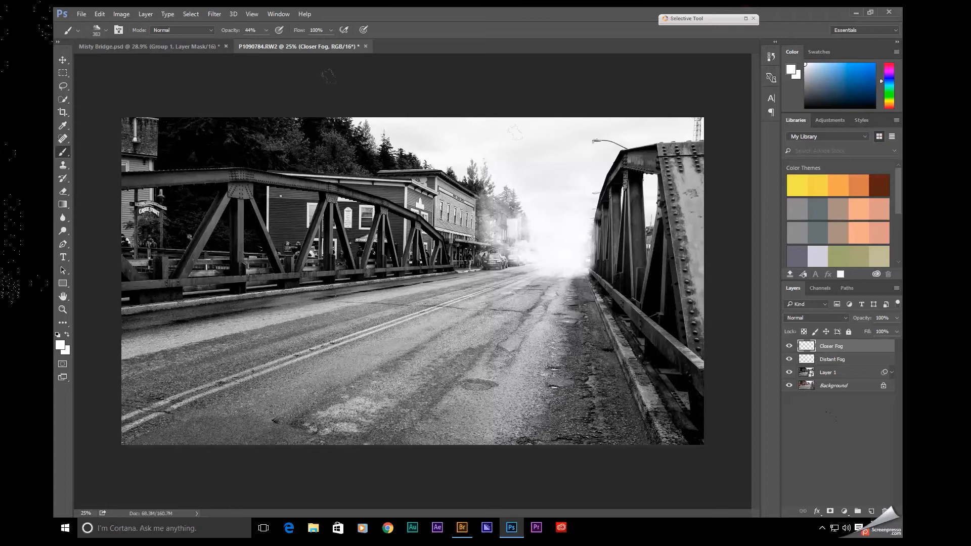
# Lower the brush opacity to 36% and paint fog over the mid-distance road, buildings and treetops on the Closer Fog layer
pyautogui.moveTo(232, 33); pyautogui.dragTo(229, 34)
pyautogui.moveTo(508, 276); pyautogui.dragTo(548, 273)
pyautogui.moveTo(454, 181)
pyautogui.mouseDown()
pyautogui.moveTo(473, 191)
pyautogui.moveTo(472, 176)
pyautogui.moveTo(464, 278)
pyautogui.moveTo(476, 249)
pyautogui.moveTo(502, 265)
pyautogui.moveTo(568, 266)
pyautogui.moveTo(510, 260)
pyautogui.moveTo(437, 152)
pyautogui.moveTo(396, 130)
pyautogui.moveTo(375, 134)
pyautogui.moveTo(407, 138)
pyautogui.moveTo(384, 140)
pyautogui.moveTo(473, 273)
pyautogui.moveTo(463, 226)
pyautogui.moveTo(427, 189)
pyautogui.moveTo(565, 271)
pyautogui.moveTo(443, 261)
pyautogui.moveTo(430, 189)
pyautogui.moveTo(501, 206)
pyautogui.moveTo(567, 281)
pyautogui.moveTo(559, 244)
pyautogui.moveTo(529, 280)
pyautogui.moveTo(505, 268)
pyautogui.mouseUp()
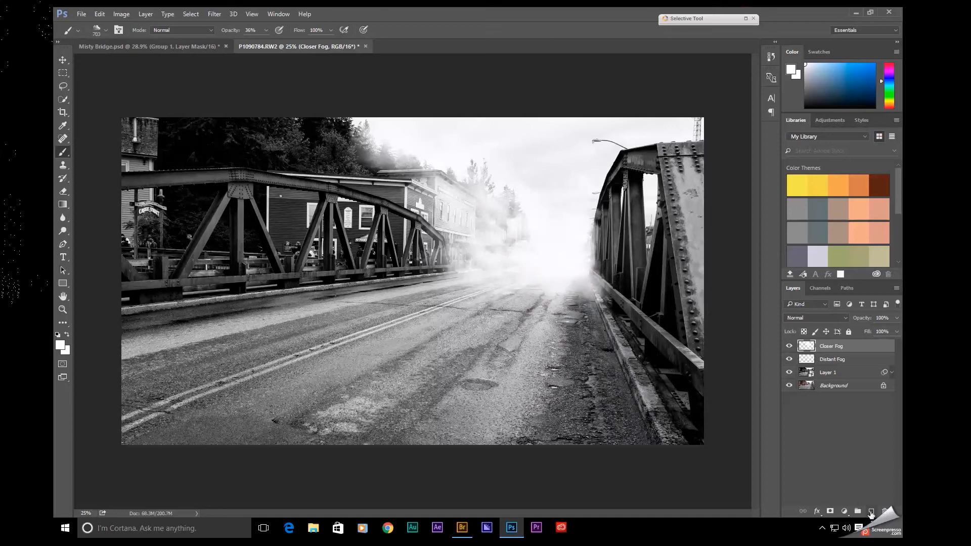
# Add a new layer named Closest Fog above the Closer Fog layer
pyautogui.click(870, 514)
pyautogui.doubleClick(828, 345)
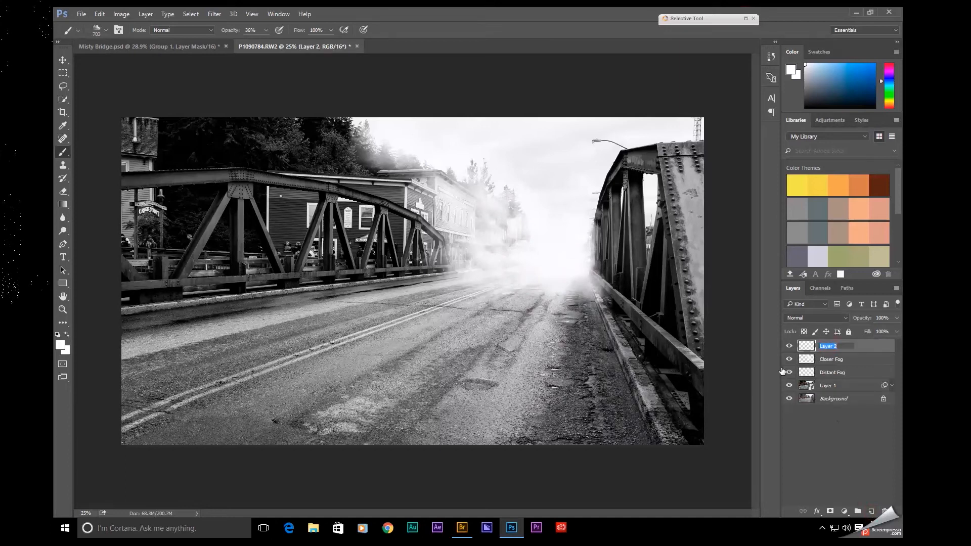
pyautogui.write('Closest Fog')
pyautogui.press('Return')
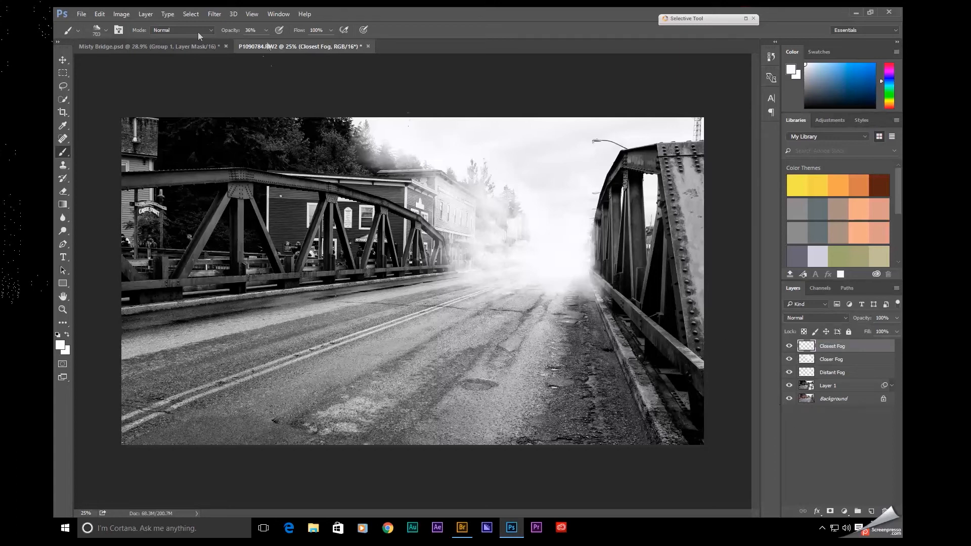
# Lower the brush opacity to 26%, resize the brush and paint fog over the trees and building behind the left bridge on the Closest Fog layer
pyautogui.moveTo(230, 32); pyautogui.dragTo(229, 32)
pyautogui.moveTo(397, 225); pyautogui.dragTo(418, 225)
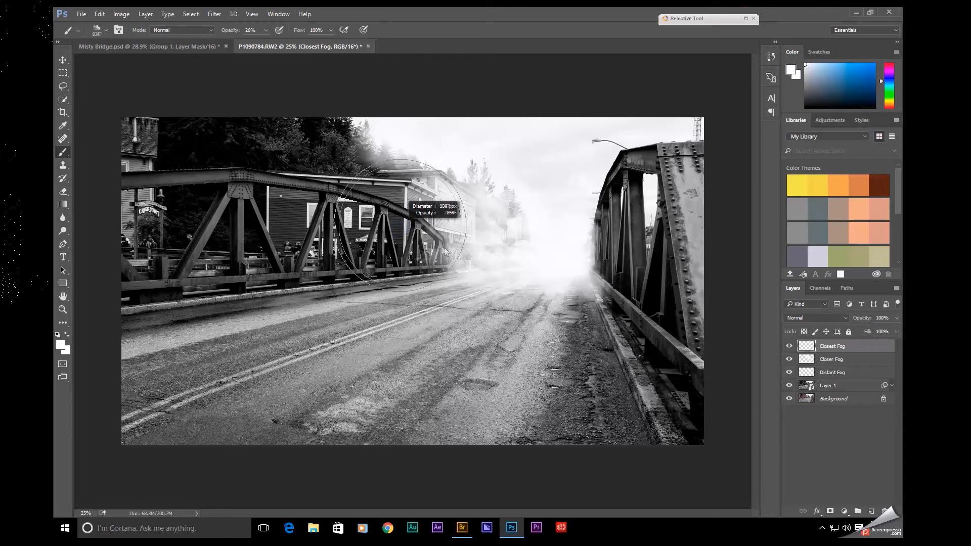
pyautogui.moveTo(384, 153)
pyautogui.mouseDown()
pyautogui.moveTo(278, 122)
pyautogui.moveTo(389, 160)
pyautogui.moveTo(453, 207)
pyautogui.moveTo(561, 154)
pyautogui.moveTo(550, 266)
pyautogui.moveTo(384, 263)
pyautogui.moveTo(395, 197)
pyautogui.moveTo(354, 147)
pyautogui.mouseUp()
pyautogui.moveTo(328, 199); pyautogui.dragTo(290, 200)
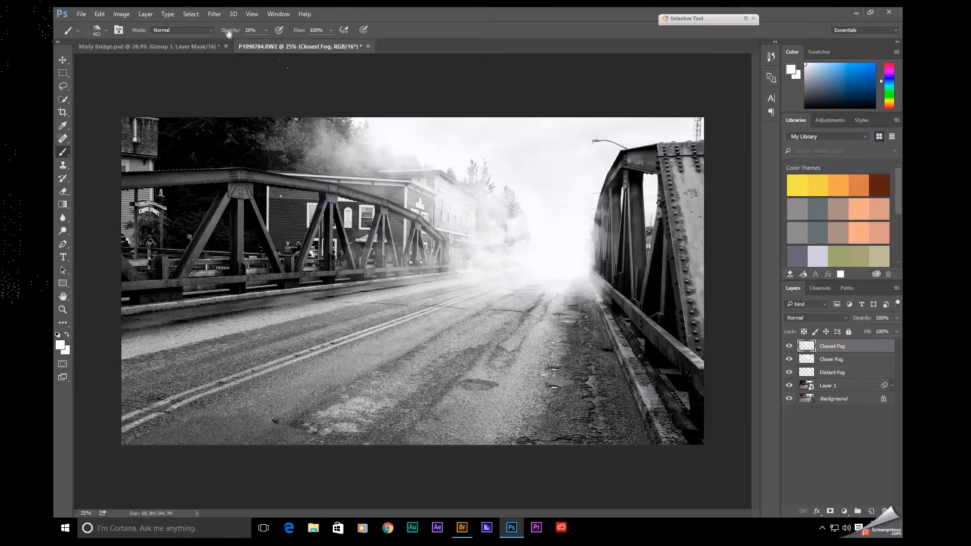
# Lower the brush opacity to 14% and paint faint fog over the dark trees behind the near end of the left bridge
pyautogui.moveTo(228, 31); pyautogui.dragTo(225, 32)
pyautogui.moveTo(171, 129)
pyautogui.mouseDown()
pyautogui.moveTo(246, 127)
pyautogui.moveTo(212, 139)
pyautogui.moveTo(225, 144)
pyautogui.moveTo(143, 136)
pyautogui.mouseUp()
pyautogui.moveTo(264, 135)
pyautogui.mouseDown()
pyautogui.moveTo(245, 141)
pyautogui.moveTo(205, 124)
pyautogui.moveTo(261, 139)
pyautogui.moveTo(162, 223)
pyautogui.moveTo(278, 191)
pyautogui.moveTo(291, 217)
pyautogui.moveTo(263, 198)
pyautogui.mouseUp()
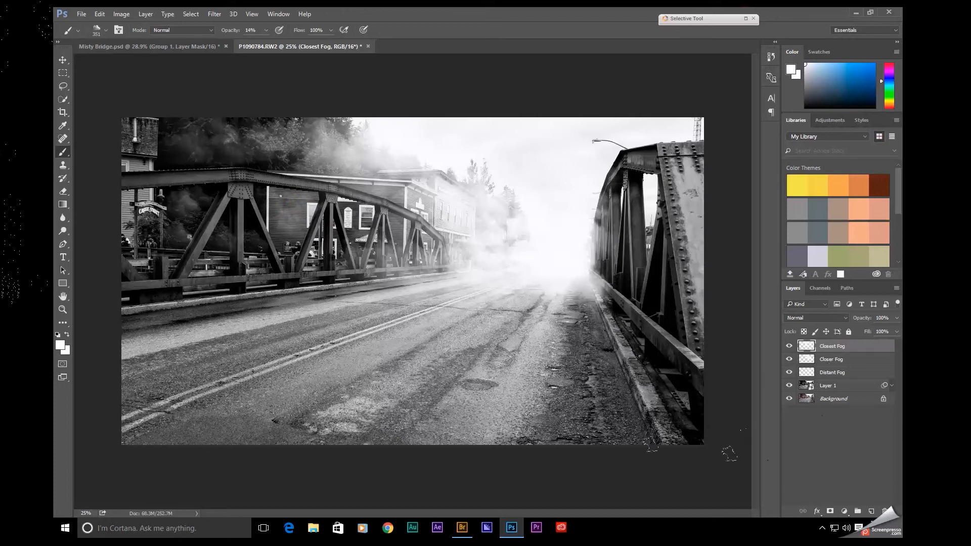
pyautogui.press('z')
pyautogui.moveTo(283, 222)
pyautogui.mouseDown()
pyautogui.moveTo(338, 220)
pyautogui.moveTo(318, 219)
pyautogui.mouseUp()
pyautogui.press('b')
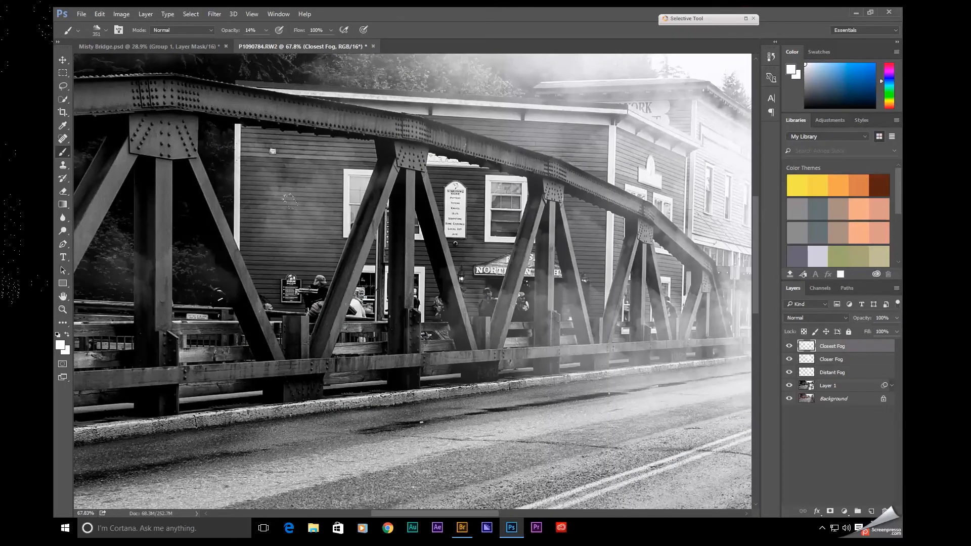
pyautogui.press('space')
pyautogui.rightClick(314, 213)
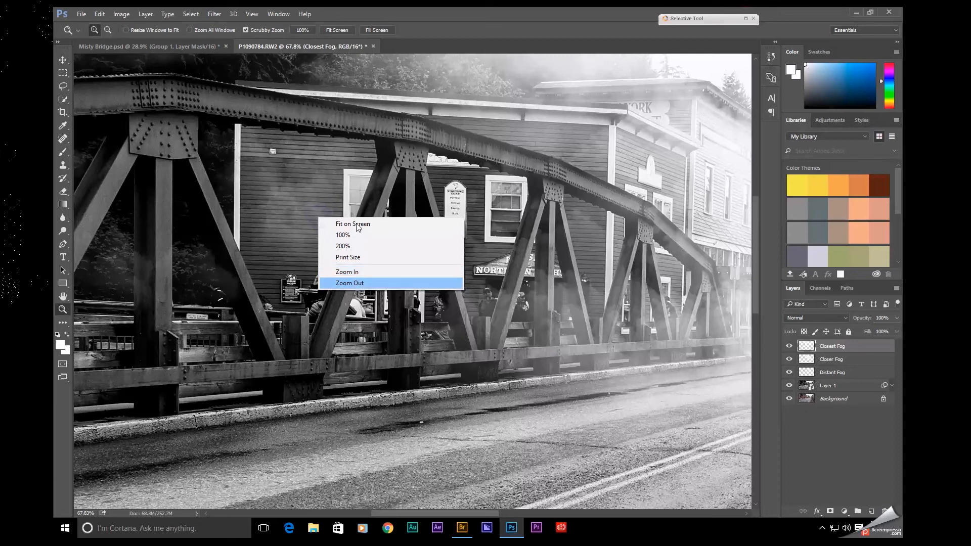
pyautogui.click(354, 282)
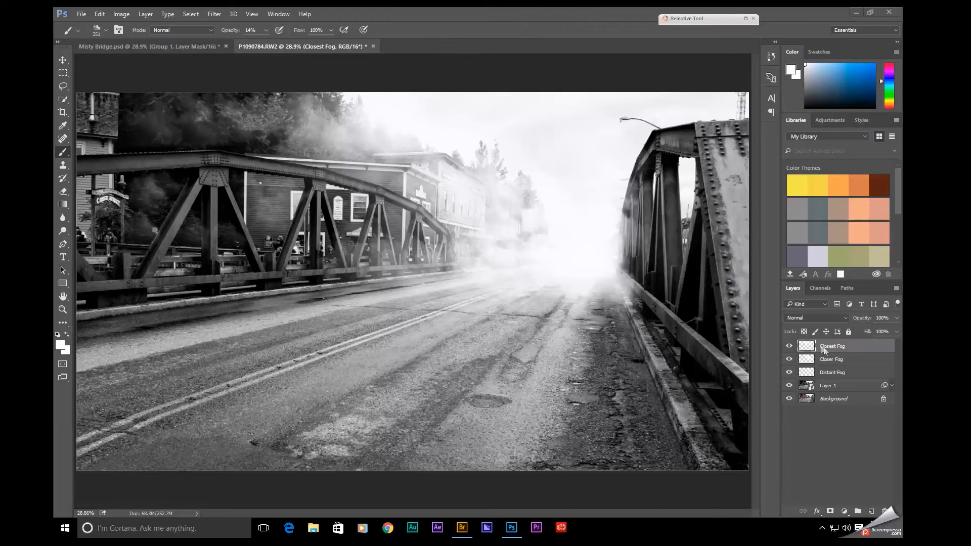
# Soften the fog on the Closest Fog layer with a Gaussian Blur
pyautogui.click(215, 13)
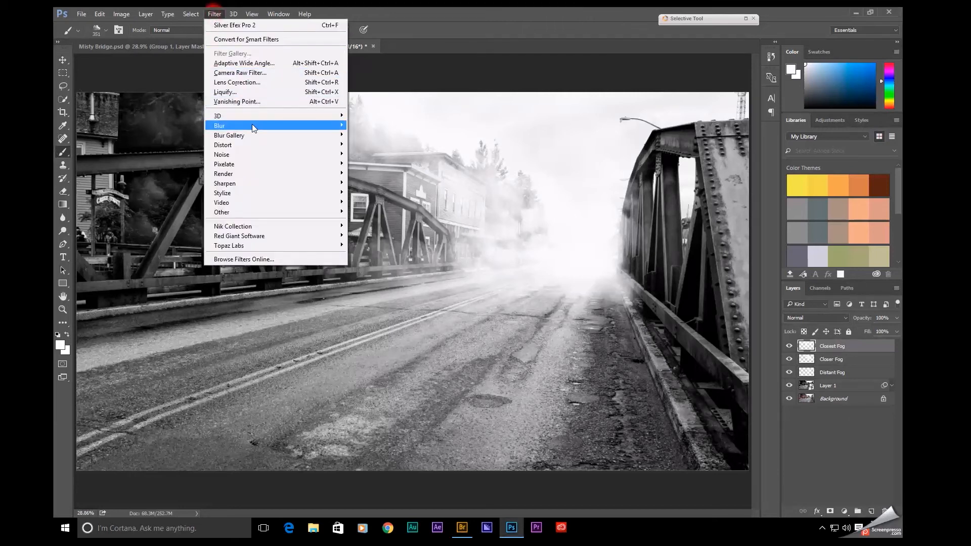
pyautogui.click(371, 168)
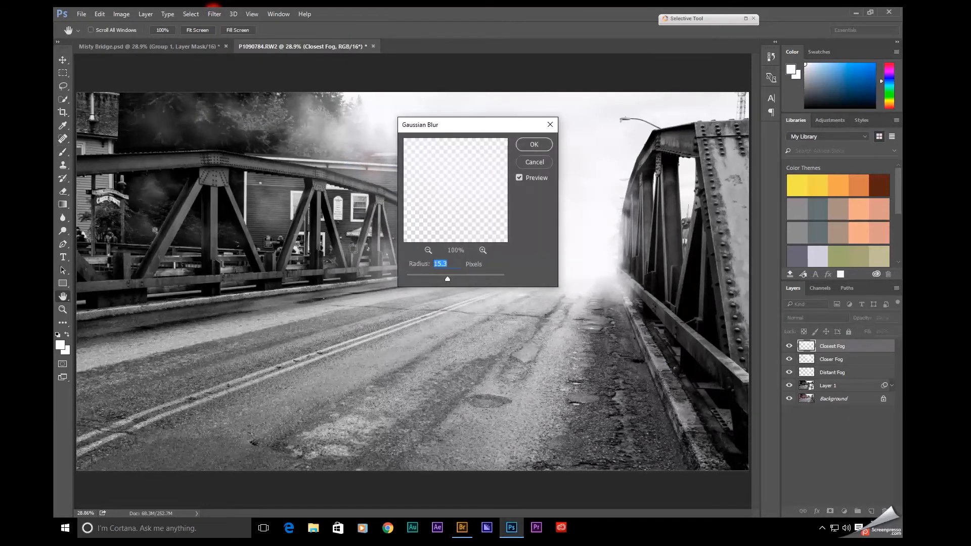
pyautogui.moveTo(448, 281)
pyautogui.mouseDown()
pyautogui.moveTo(419, 284)
pyautogui.moveTo(436, 294)
pyautogui.moveTo(398, 291)
pyautogui.moveTo(423, 279)
pyautogui.moveTo(437, 294)
pyautogui.mouseUp()
pyautogui.click(533, 144)
pyautogui.press('b')
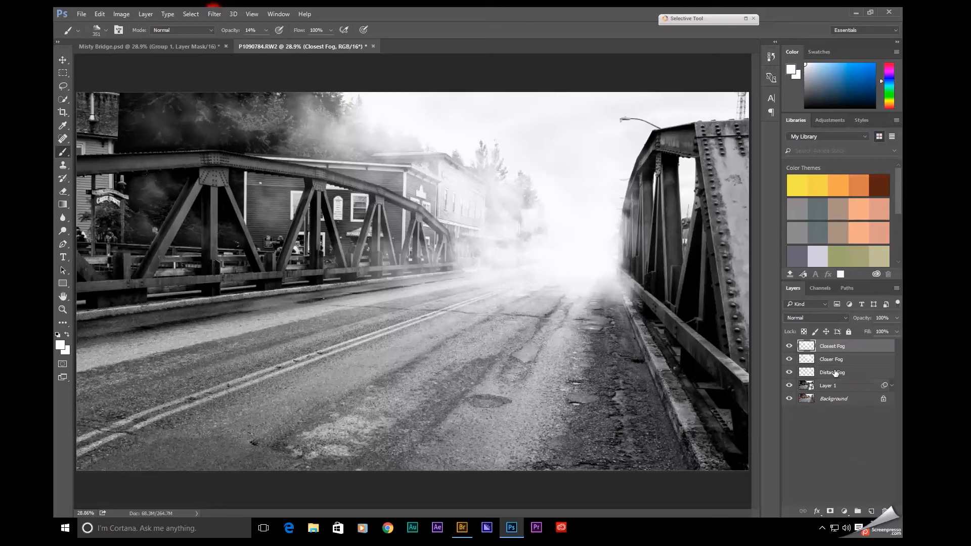
# Group the Closest Fog, Closer Fog and Distant Fog layers together
pyautogui.keyDown('shift'); pyautogui.click(835, 373); pyautogui.keyUp('shift')
pyautogui.hotkey('ctrl', 'g')
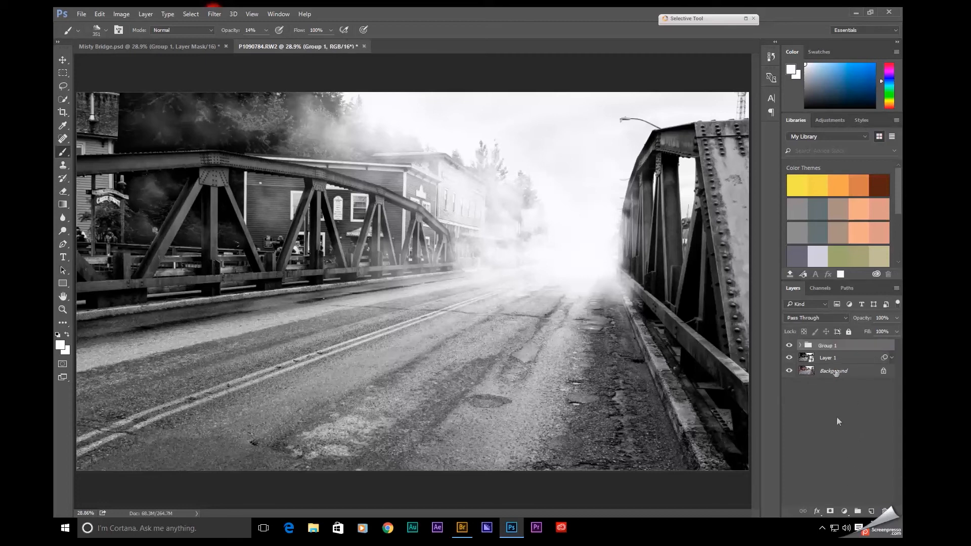
# Compare the photo with and without the painted fog by toggling the fog group's visibility
pyautogui.click(789, 346)
pyautogui.click(788, 346)
pyautogui.click(788, 346)
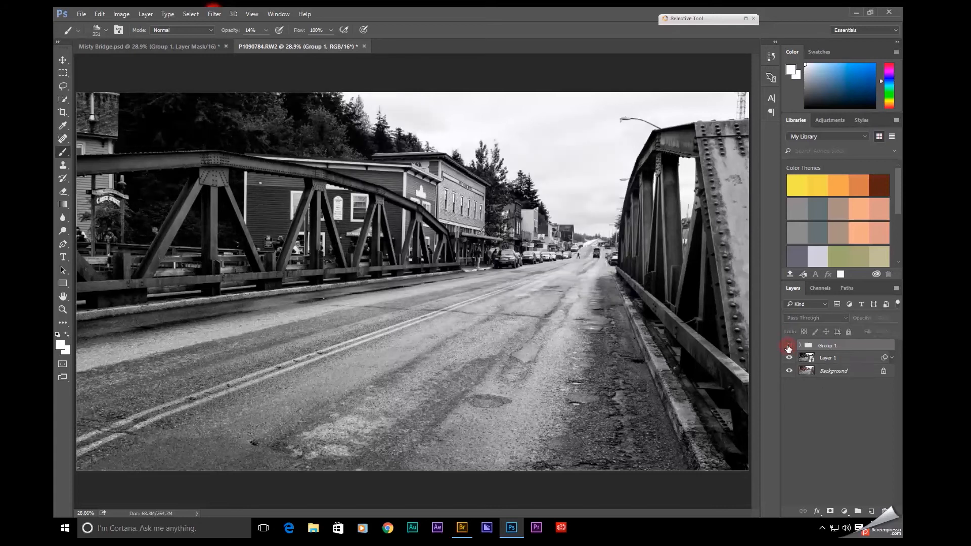
pyautogui.click(788, 345)
pyautogui.click(788, 346)
pyautogui.click(788, 346)
pyautogui.click(800, 345)
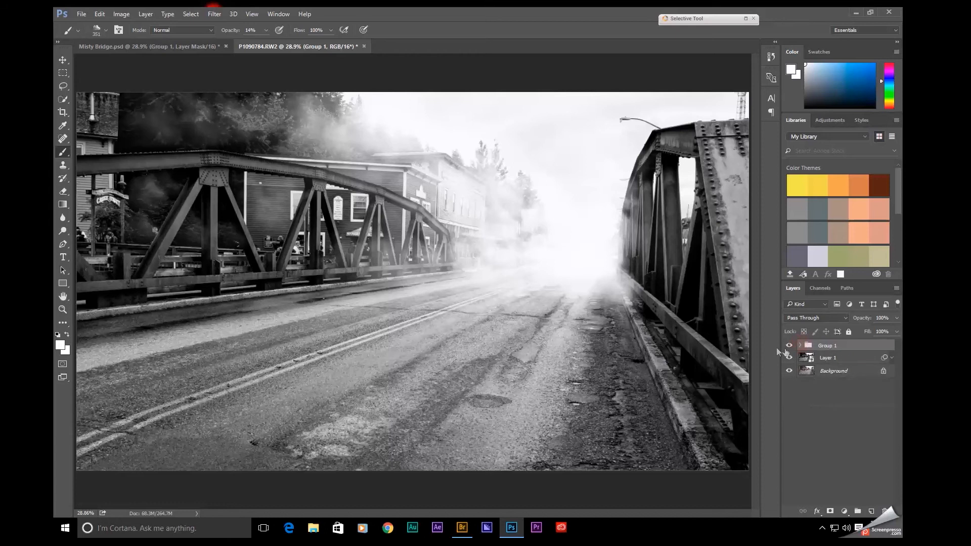
pyautogui.click(789, 346)
pyautogui.click(788, 346)
# Stamp all visible layers into a new top layer and convert it to a smart object
pyautogui.hotkey('ctrl', 'shift', 'alt', 'e')
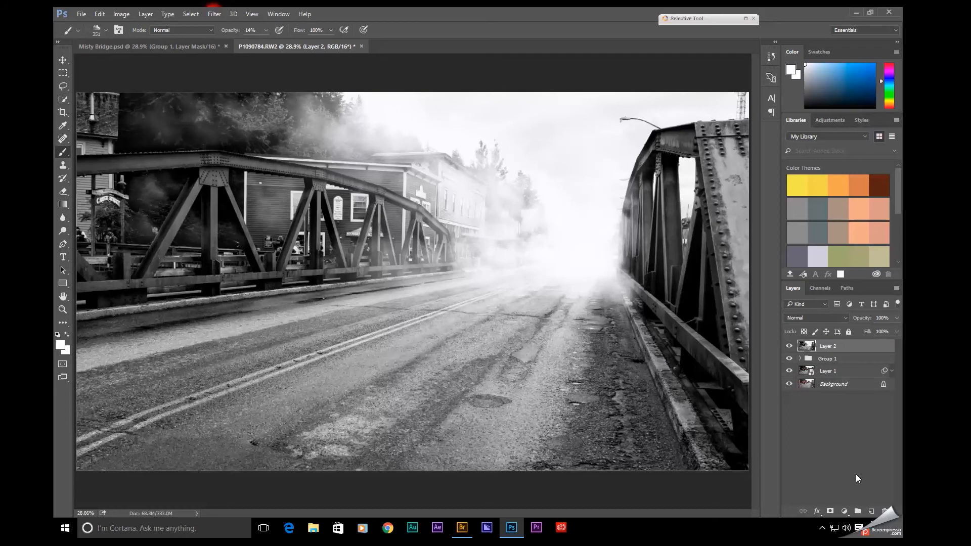
pyautogui.rightClick(826, 348)
pyautogui.click(728, 178)
# Open the Knoll Light Factory filter on the stamped layer and place the flare at the road's vanishing point
pyautogui.click(214, 14)
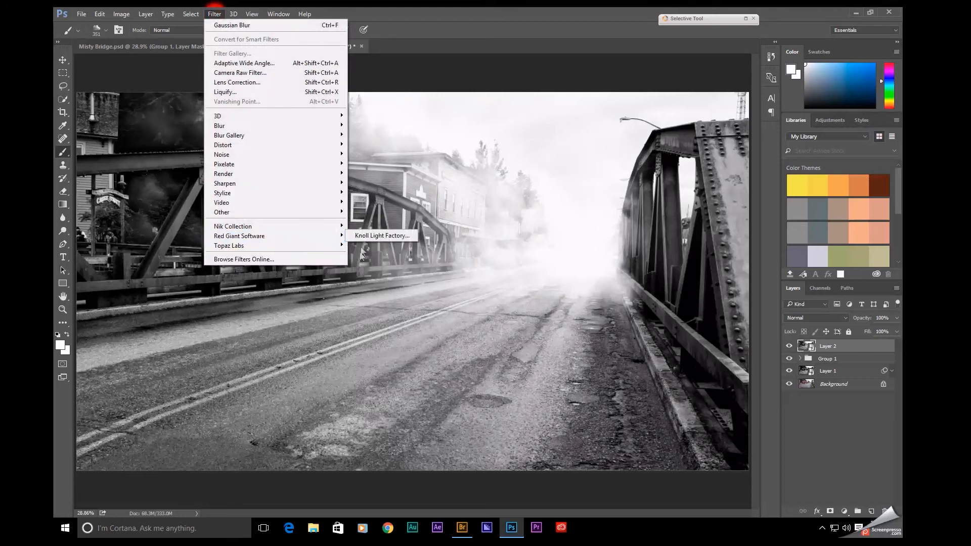
pyautogui.moveTo(337, 238)
pyautogui.click(368, 237)
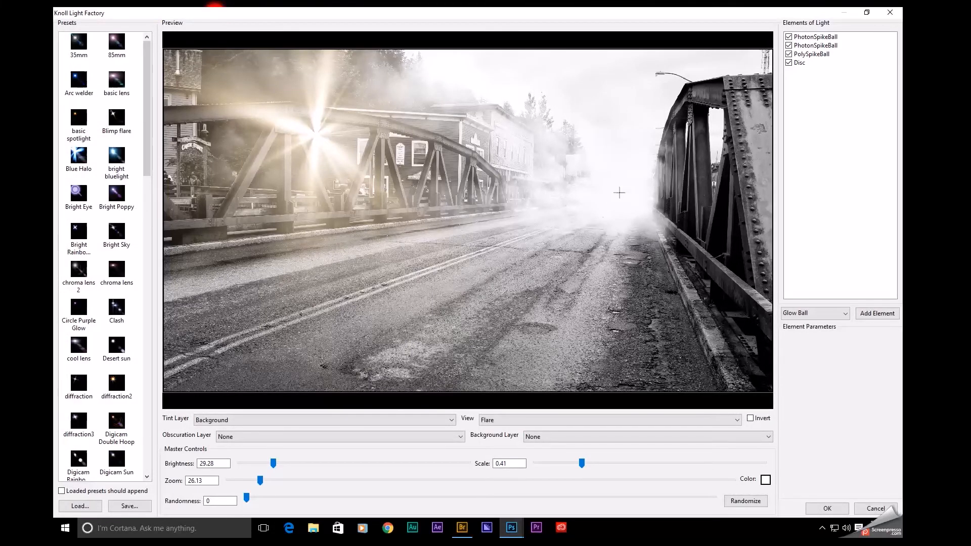
pyautogui.click(616, 194)
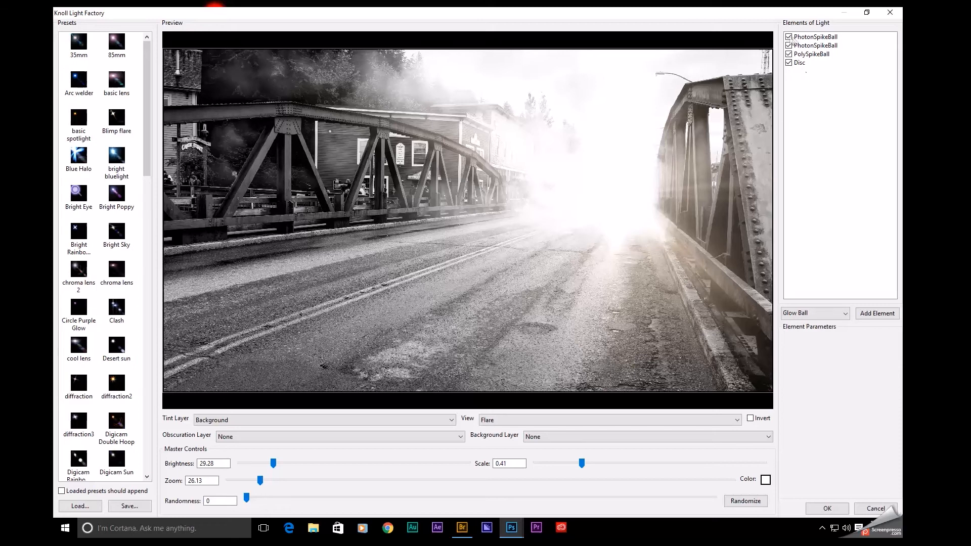
# Turn off the first PhotonSpikeBall element of the flare and compare the second one on and off, leaving it enabled
pyautogui.click(789, 37)
pyautogui.click(788, 37)
pyautogui.click(789, 37)
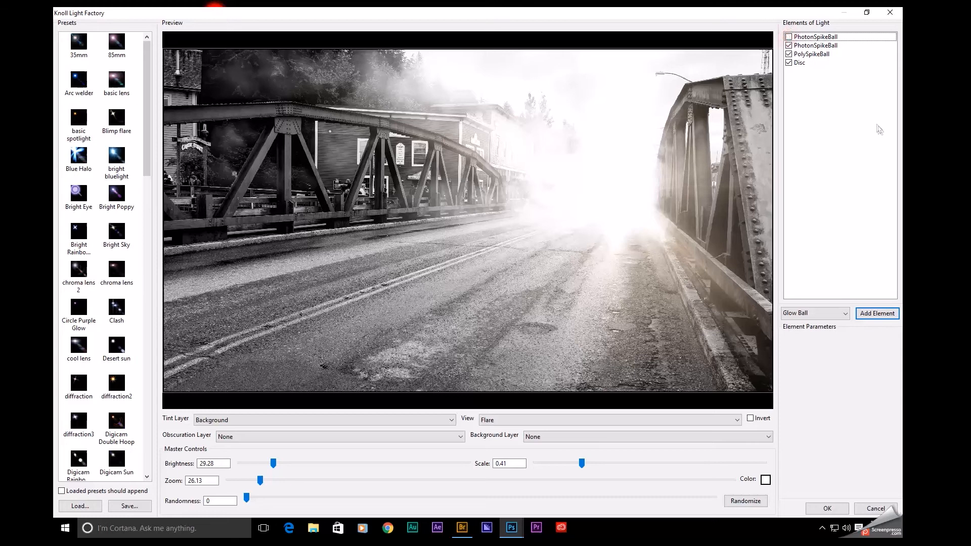
pyautogui.click(789, 45)
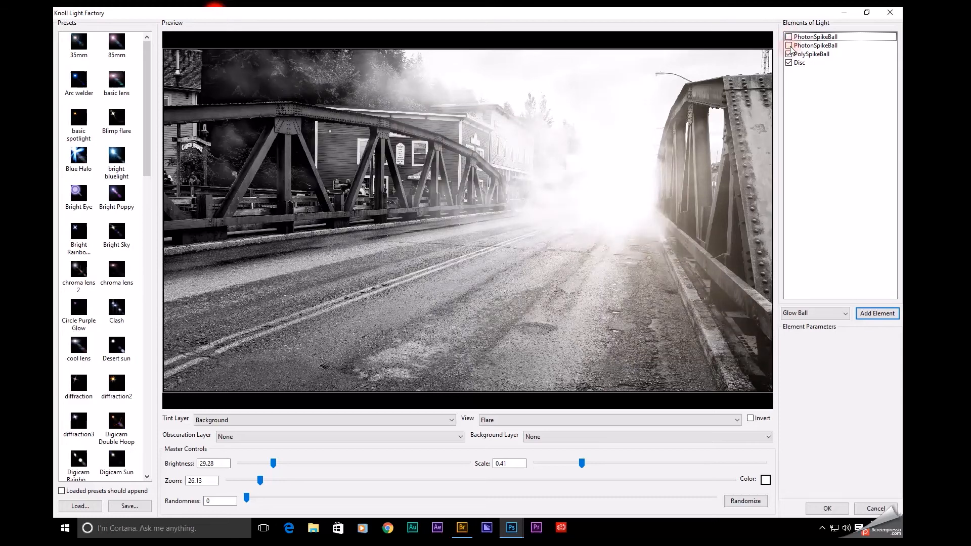
pyautogui.click(789, 46)
pyautogui.click(789, 45)
pyautogui.click(789, 46)
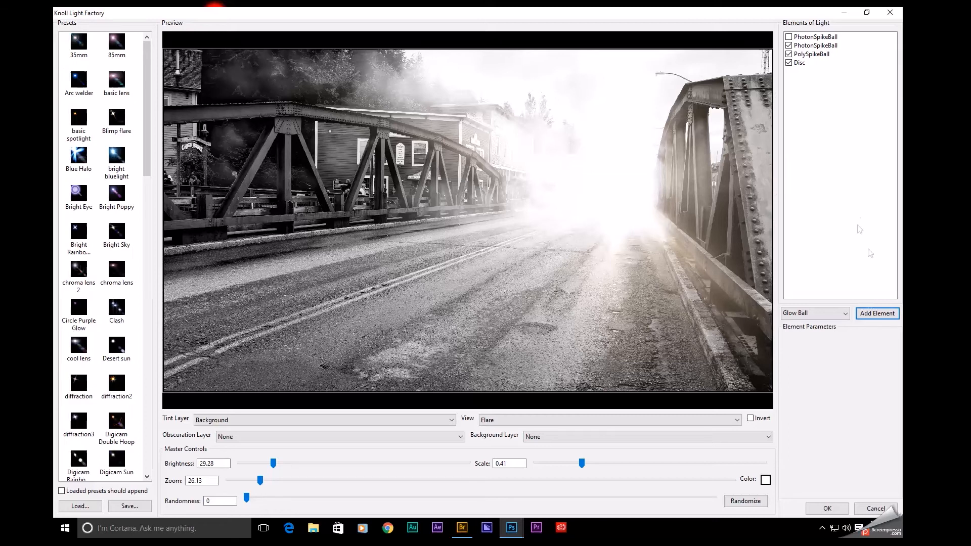
# Compare the flare with and without its Disc element, keep it enabled and adjust its scale
pyautogui.click(788, 63)
pyautogui.click(788, 62)
pyautogui.click(789, 63)
pyautogui.click(788, 63)
pyautogui.click(798, 63)
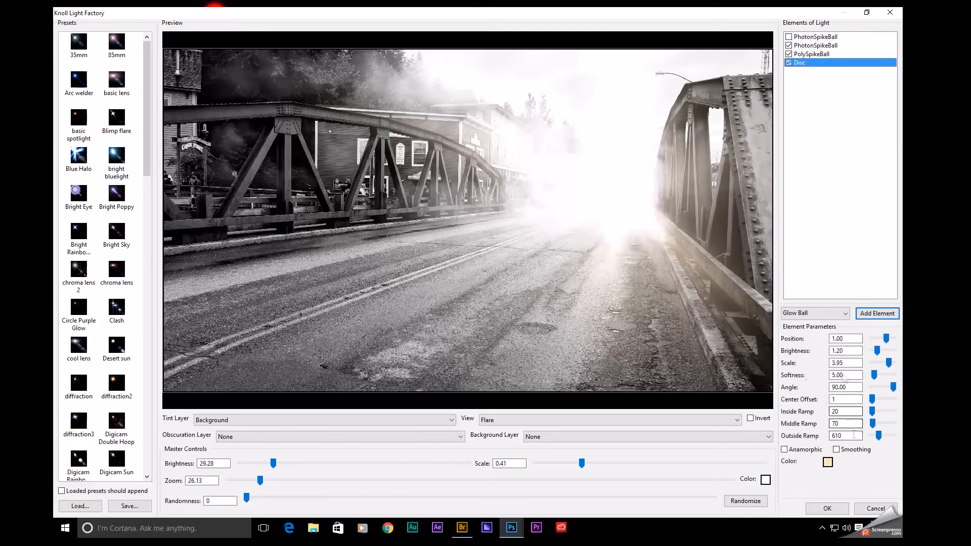
pyautogui.click(842, 314)
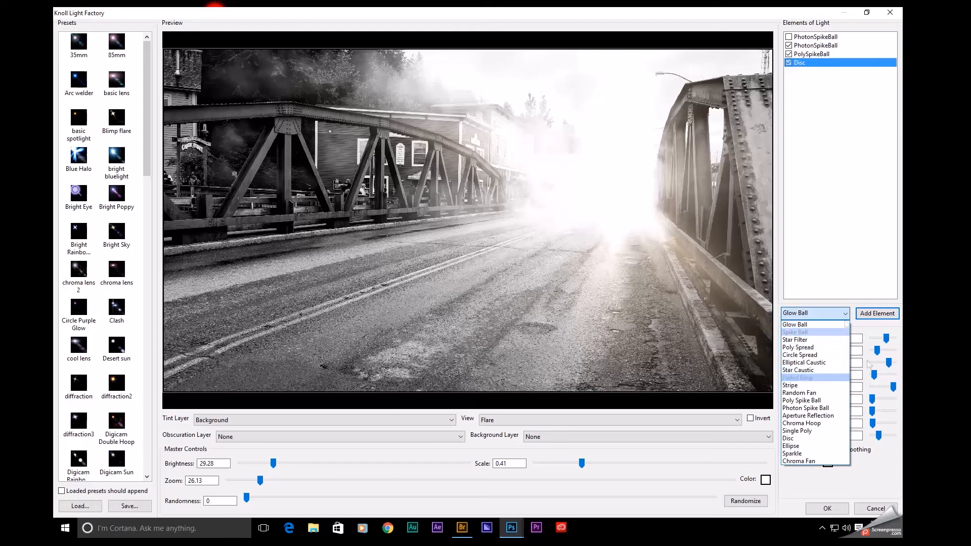
pyautogui.click(875, 382)
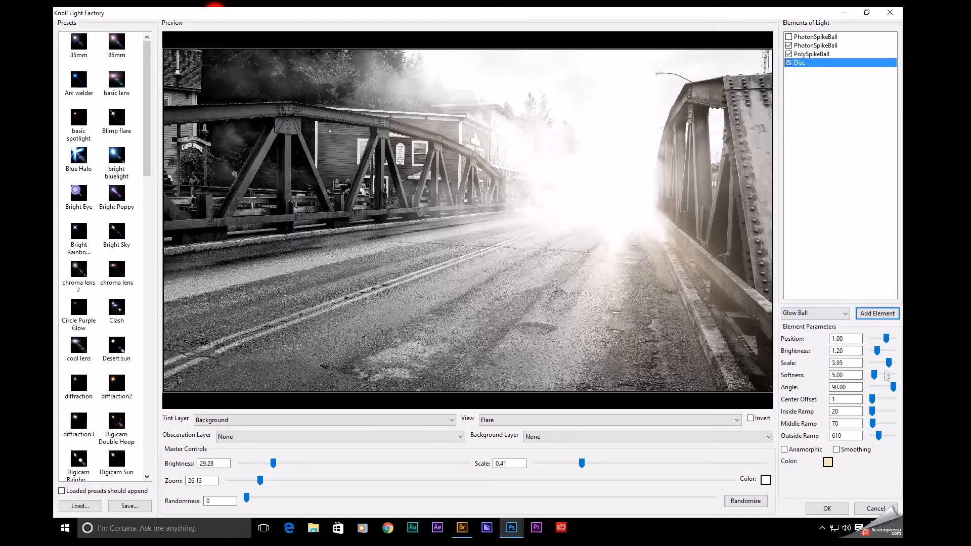
pyautogui.moveTo(889, 363)
pyautogui.mouseDown()
pyautogui.moveTo(875, 363)
pyautogui.moveTo(892, 362)
pyautogui.mouseUp()
# Set the PolySpikeBall element's scale to 2.54, Random Seed 1 to 1095 and Random Seed 2 to 762, and apply the flare
pyautogui.click(814, 54)
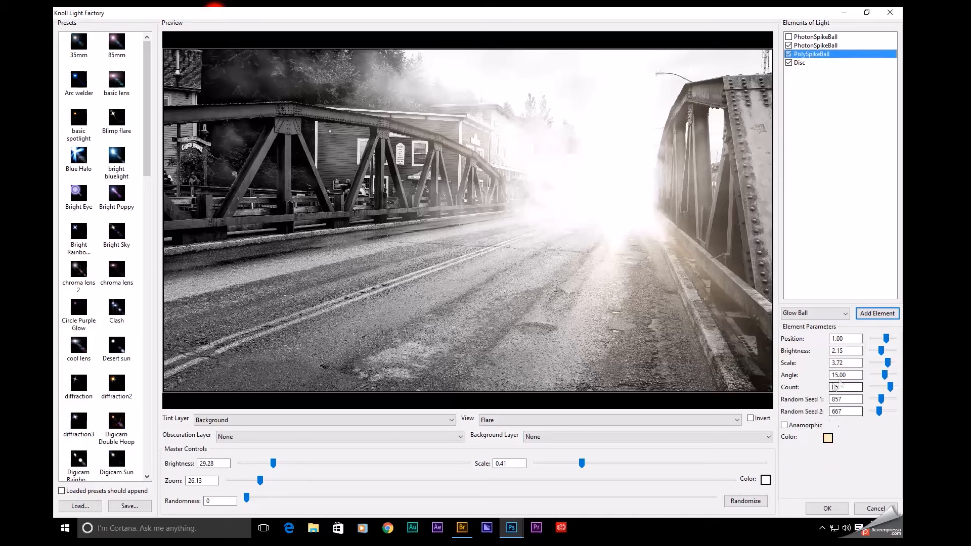
pyautogui.moveTo(887, 362)
pyautogui.mouseDown()
pyautogui.moveTo(901, 368)
pyautogui.moveTo(883, 371)
pyautogui.mouseUp()
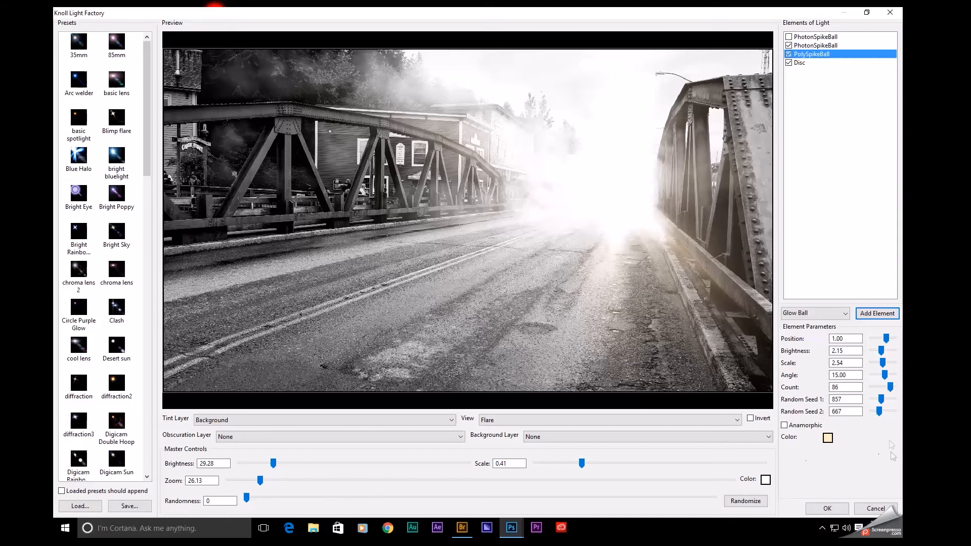
pyautogui.moveTo(881, 398)
pyautogui.mouseDown()
pyautogui.moveTo(893, 405)
pyautogui.moveTo(883, 402)
pyautogui.moveTo(881, 415)
pyautogui.mouseUp()
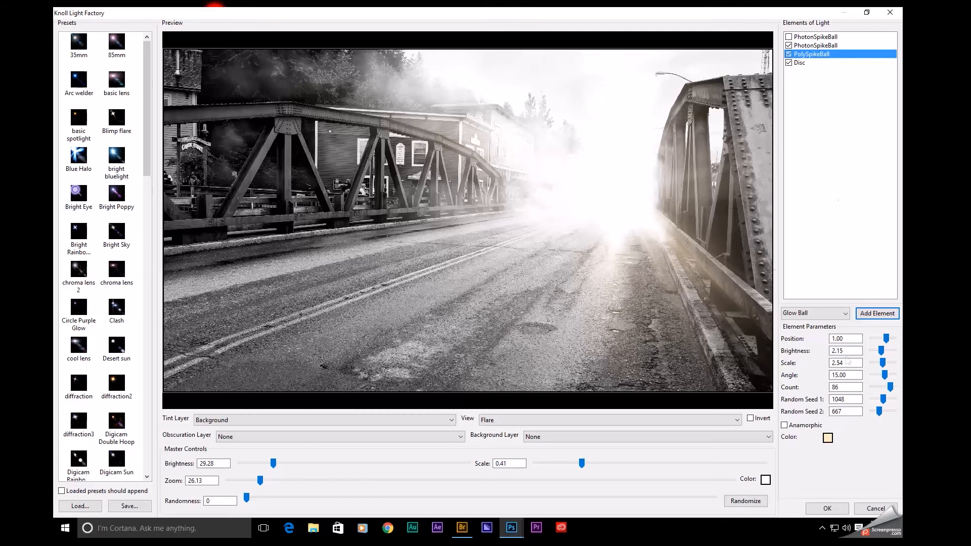
pyautogui.moveTo(883, 399); pyautogui.dragTo(880, 416)
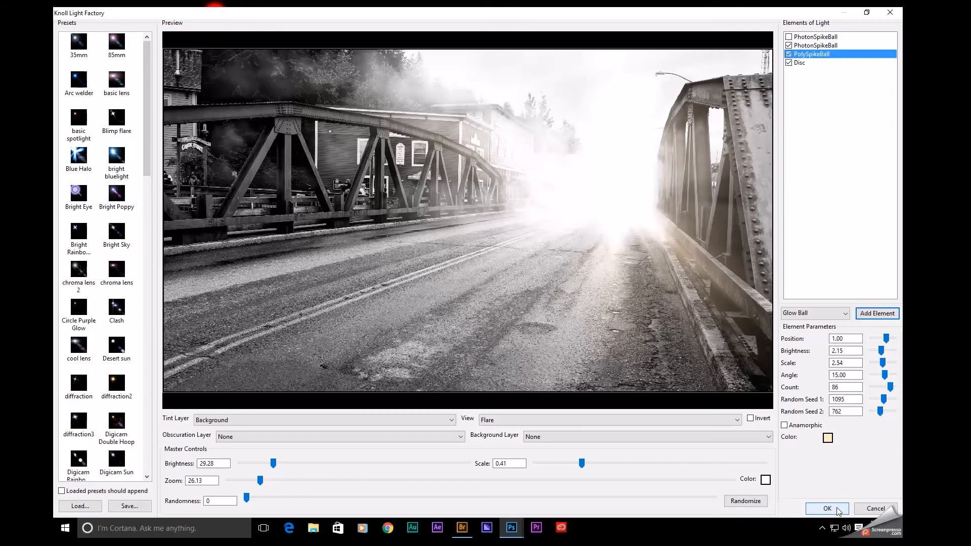
pyautogui.click(836, 509)
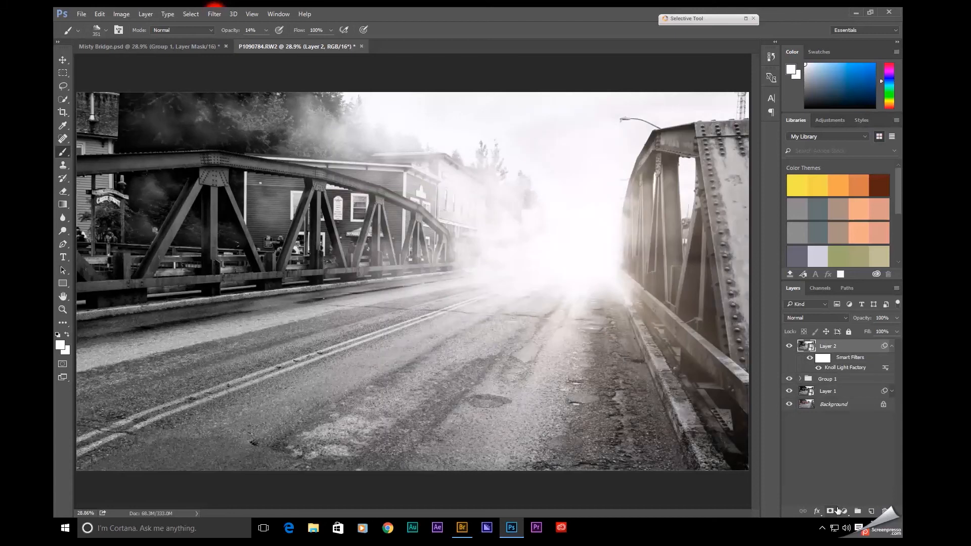
pyautogui.click(788, 346)
pyautogui.click(788, 347)
pyautogui.click(788, 347)
pyautogui.click(788, 347)
# Target the stamped layer's smart filter mask and choose the soft round brush preset at 351 px with 0% hardness
pyautogui.click(822, 358)
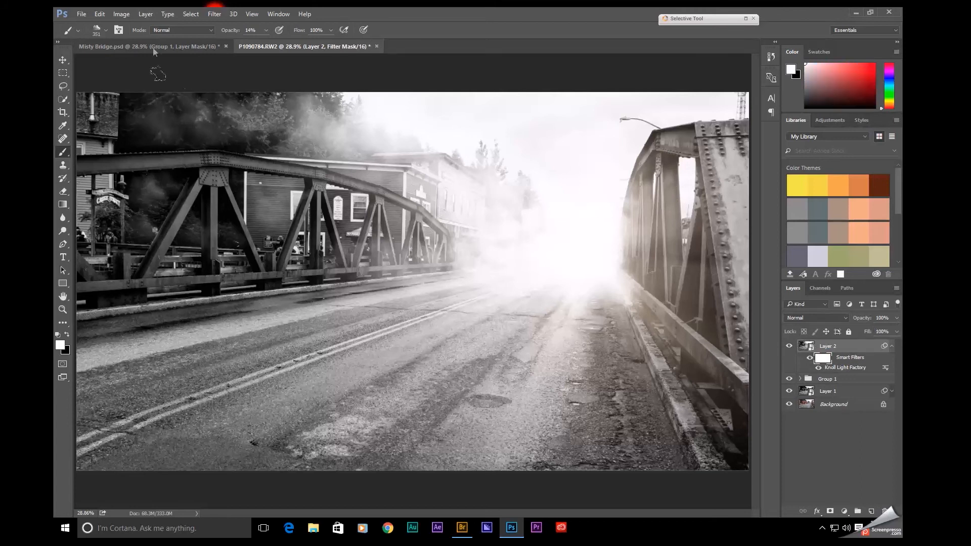
pyautogui.click(105, 31)
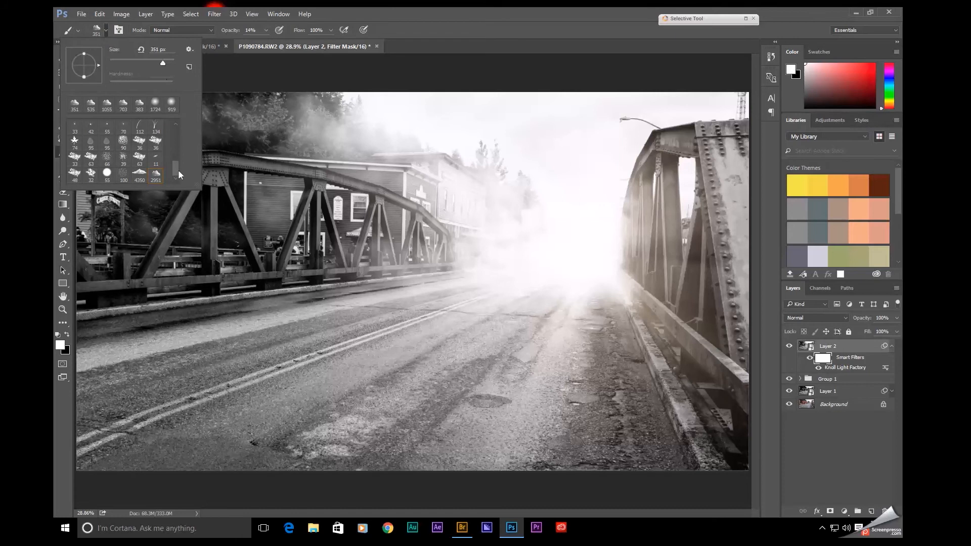
pyautogui.moveTo(174, 168); pyautogui.dragTo(173, 123)
pyautogui.click(72, 128)
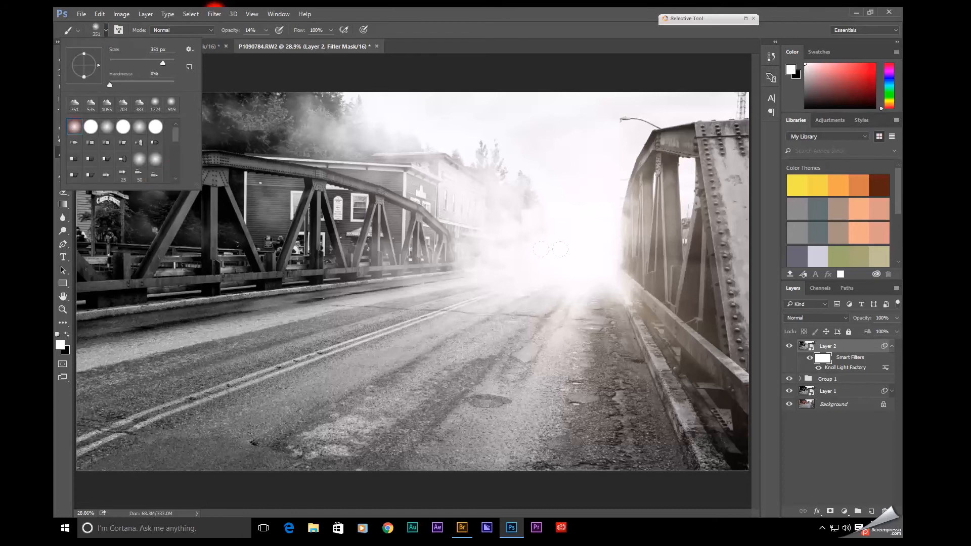
pyautogui.click(821, 358)
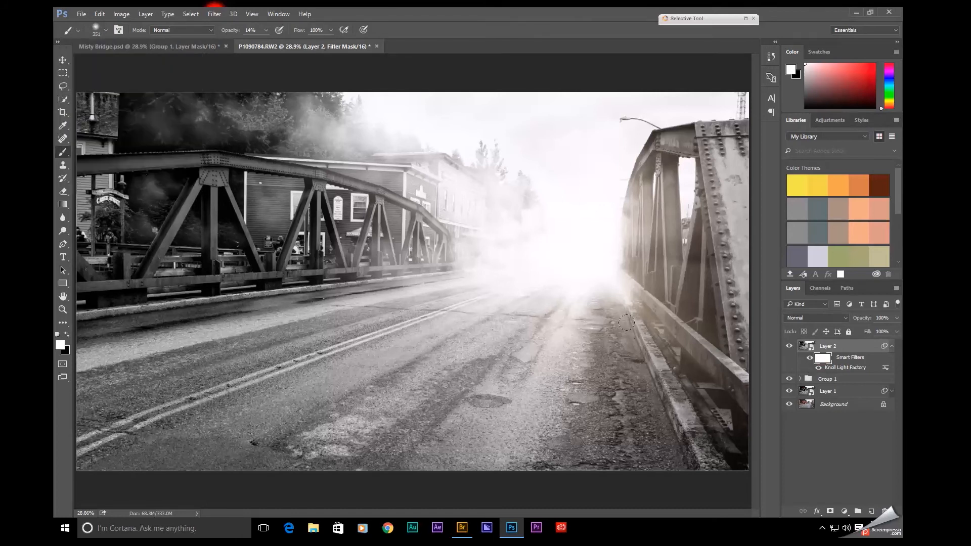
# Enlarge the brush to 871 px and paint black at 30% opacity on the filter mask to reduce the flare over the right bridge
pyautogui.moveTo(624, 316); pyautogui.dragTo(673, 335)
pyautogui.press('x')
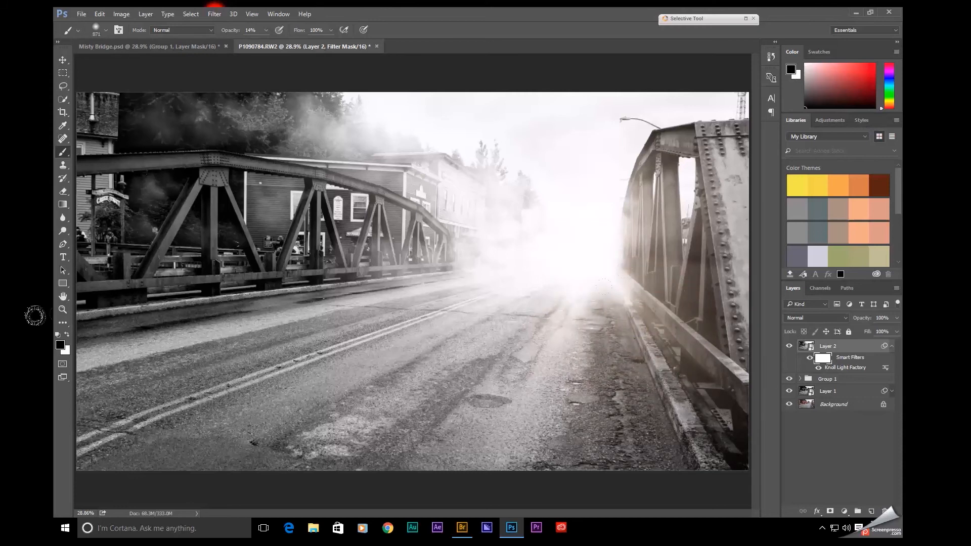
pyautogui.moveTo(227, 31); pyautogui.dragTo(252, 31)
pyautogui.write('30')
pyautogui.moveTo(602, 180)
pyautogui.mouseDown()
pyautogui.moveTo(652, 217)
pyautogui.moveTo(667, 202)
pyautogui.moveTo(659, 231)
pyautogui.moveTo(701, 284)
pyautogui.moveTo(704, 316)
pyautogui.mouseUp()
pyautogui.moveTo(702, 156); pyautogui.dragTo(689, 293)
pyautogui.moveTo(627, 144); pyautogui.dragTo(676, 162)
pyautogui.click(789, 346)
pyautogui.click(789, 347)
pyautogui.click(892, 348)
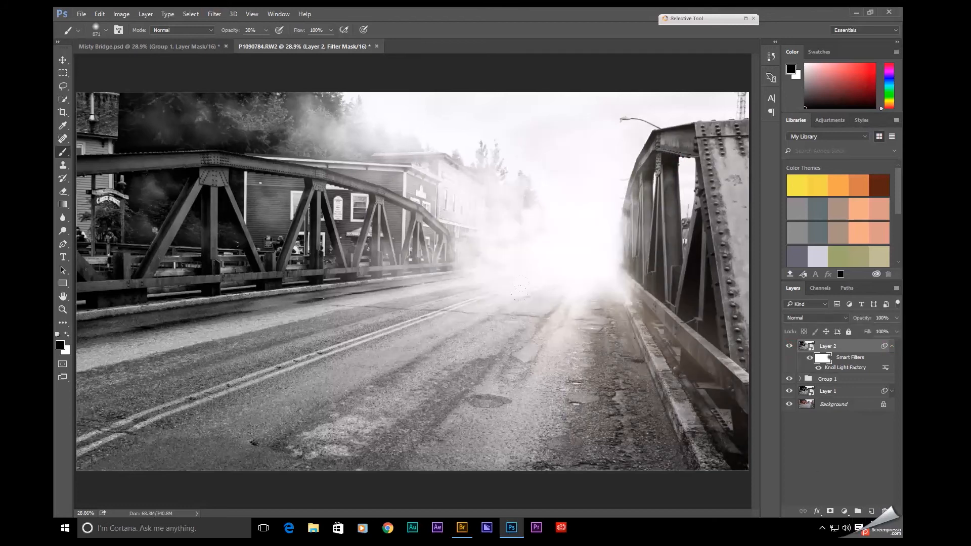
# Examine the whole composition at thumbnail size to judge where the light draws the eye, and return to the full view
pyautogui.press('z')
pyautogui.moveTo(511, 352); pyautogui.dragTo(495, 355)
pyautogui.press('b')
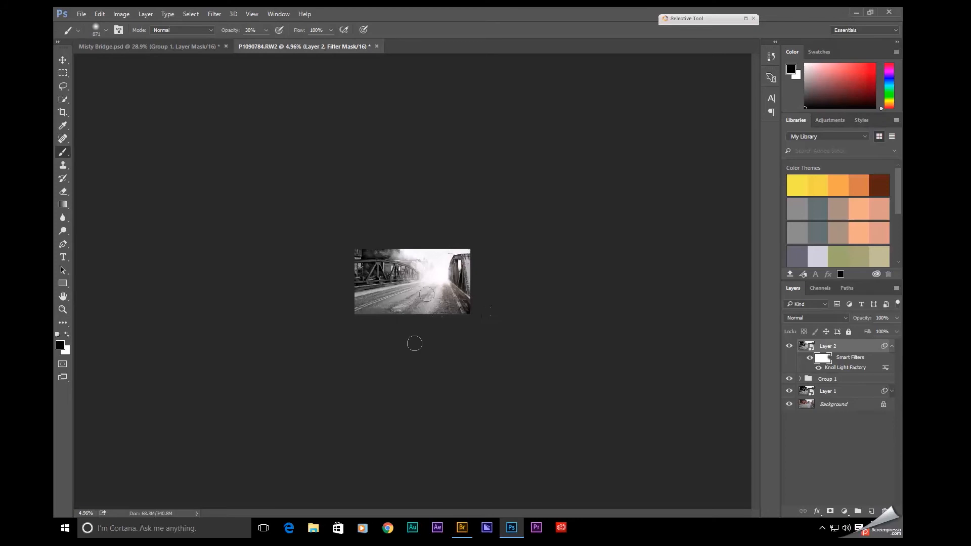
pyautogui.press('z')
pyautogui.moveTo(466, 325); pyautogui.dragTo(453, 334)
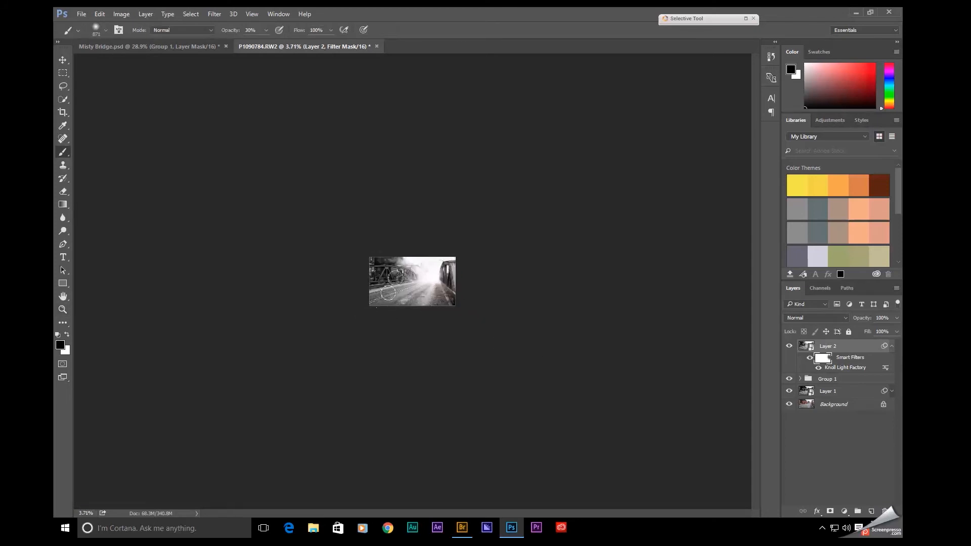
pyautogui.rightClick(438, 291)
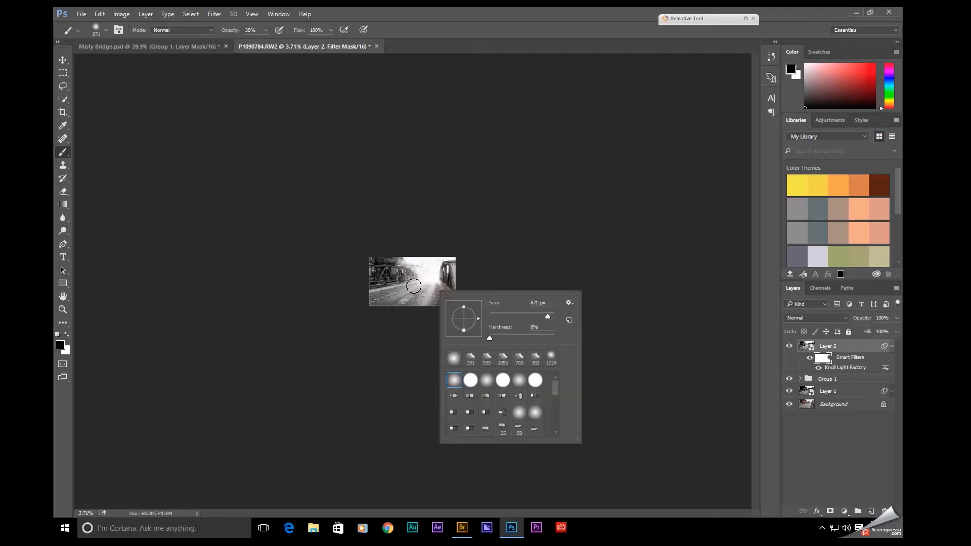
pyautogui.rightClick(418, 285)
pyautogui.press('Escape')
pyautogui.press('z')
pyautogui.rightClick(405, 279)
pyautogui.click(427, 284)
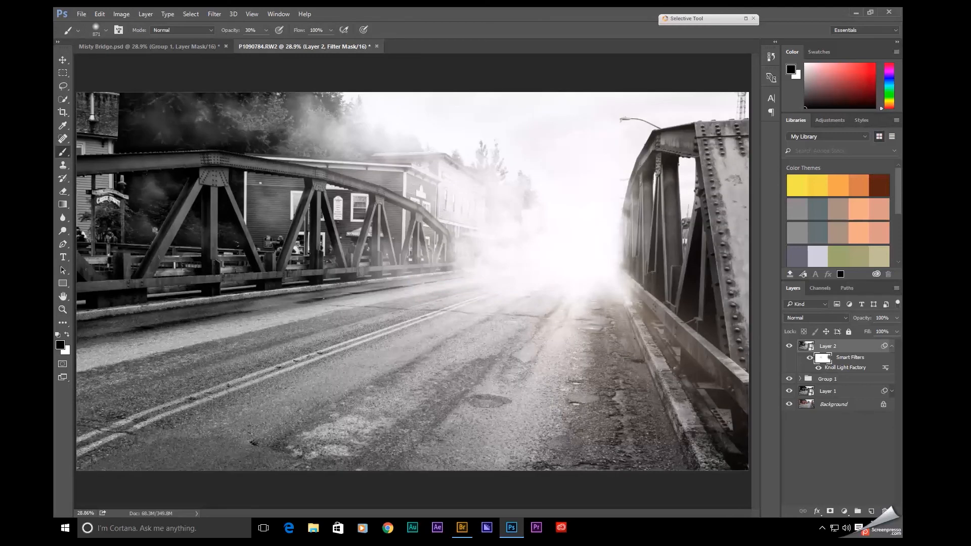
# Add a Color Lookup adjustment above Layer 2, trying the EdgyAmber.3DL table and settling on Crisp_Warm.look
pyautogui.click(891, 346)
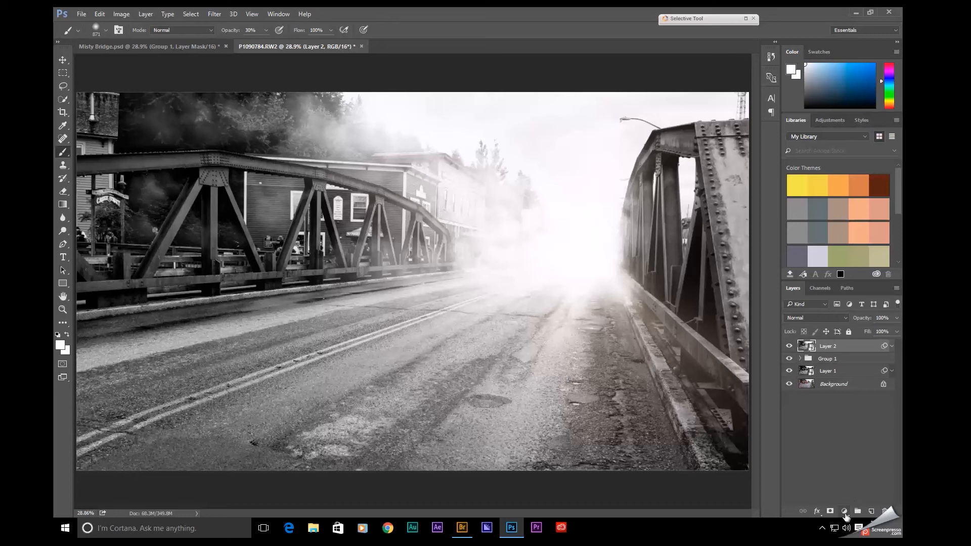
pyautogui.click(845, 514)
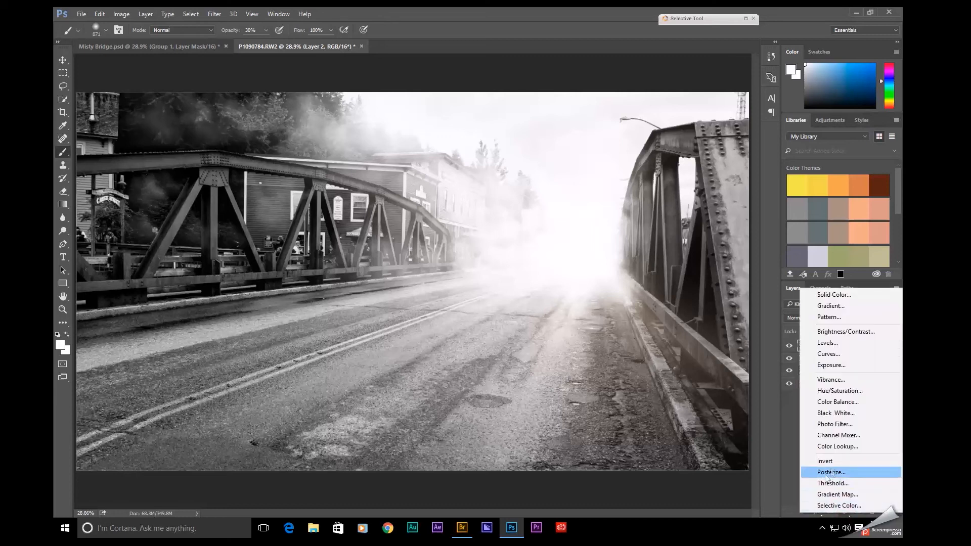
pyautogui.click(834, 448)
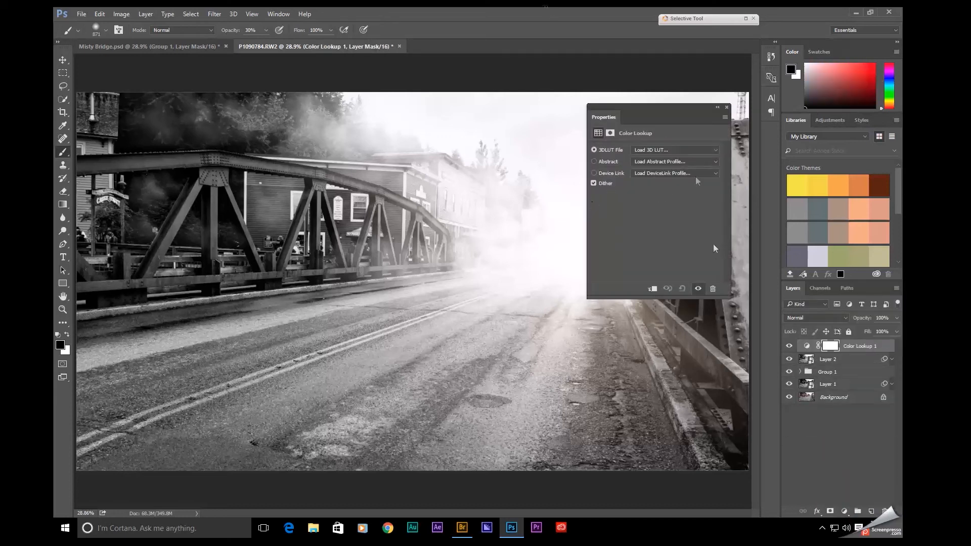
pyautogui.click(675, 151)
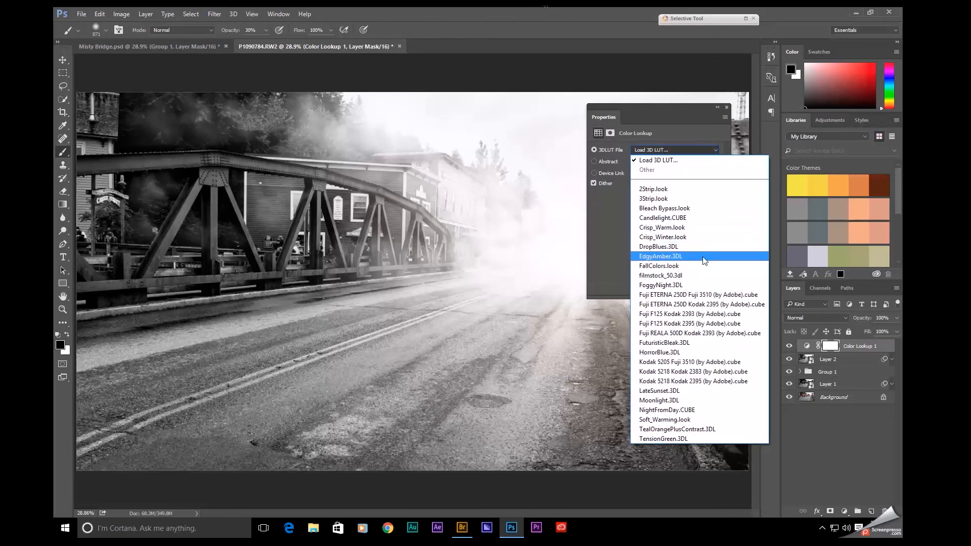
pyautogui.click(703, 255)
pyautogui.click(665, 151)
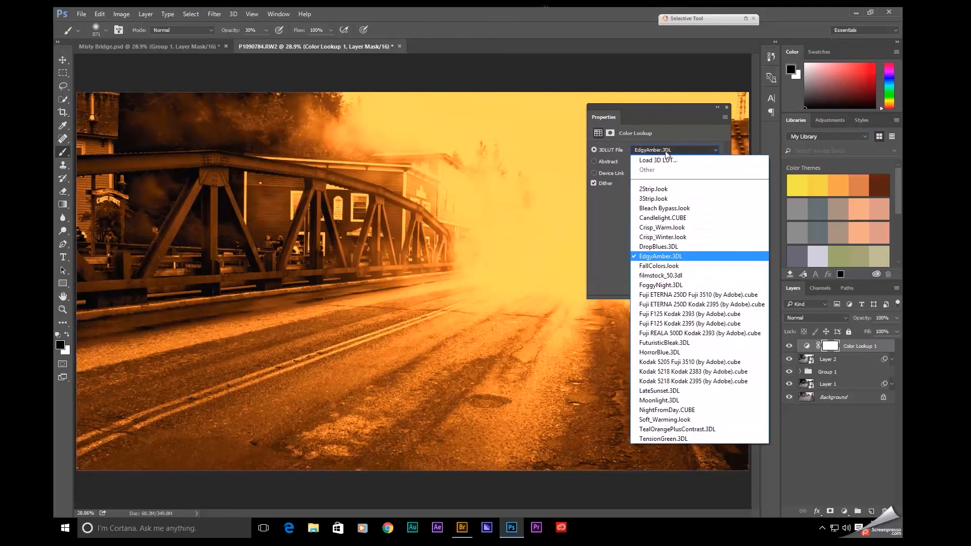
pyautogui.click(679, 228)
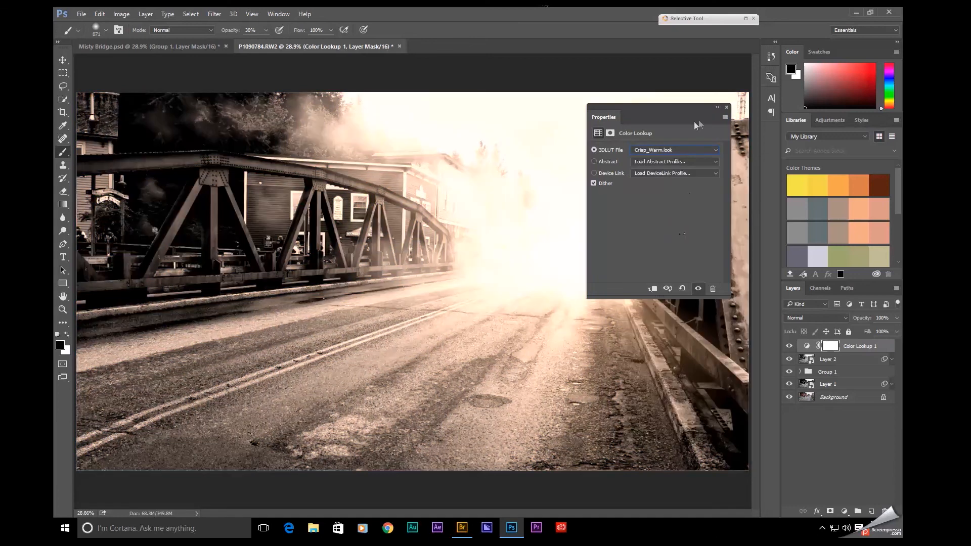
pyautogui.click(727, 107)
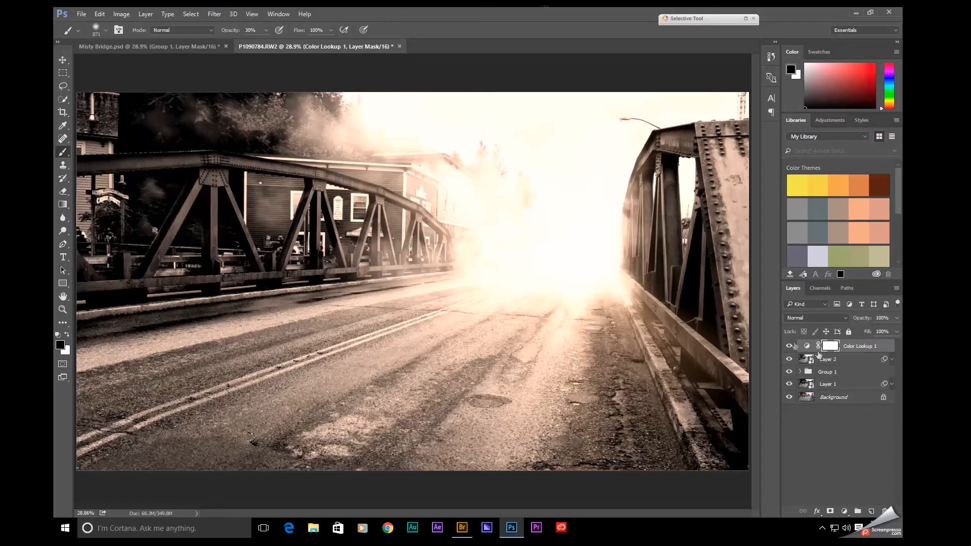
# Compare the image with and without the warm Color Lookup, try a much lower opacity and restore it to 100%
pyautogui.click(789, 346)
pyautogui.click(789, 346)
pyautogui.moveTo(862, 318); pyautogui.dragTo(829, 324)
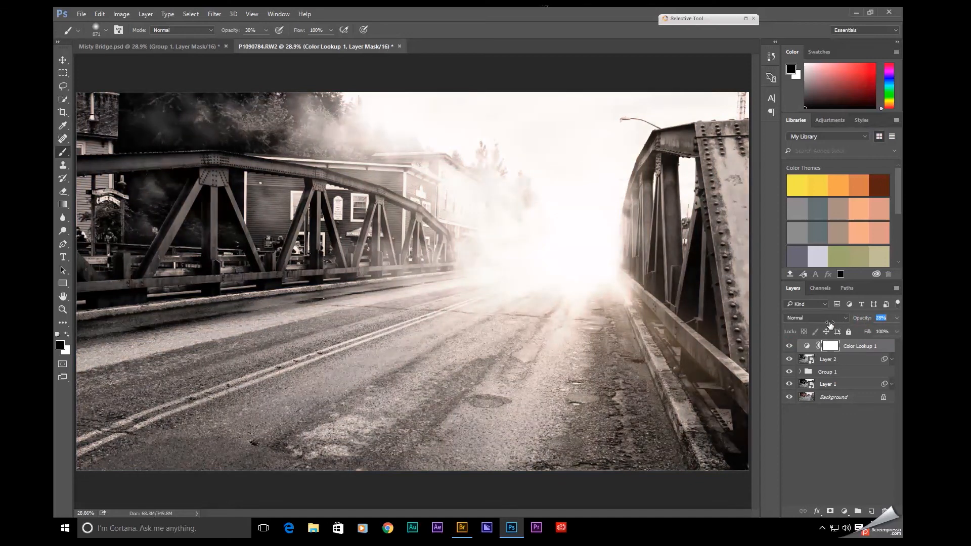
pyautogui.write('100')
pyautogui.press('Return')
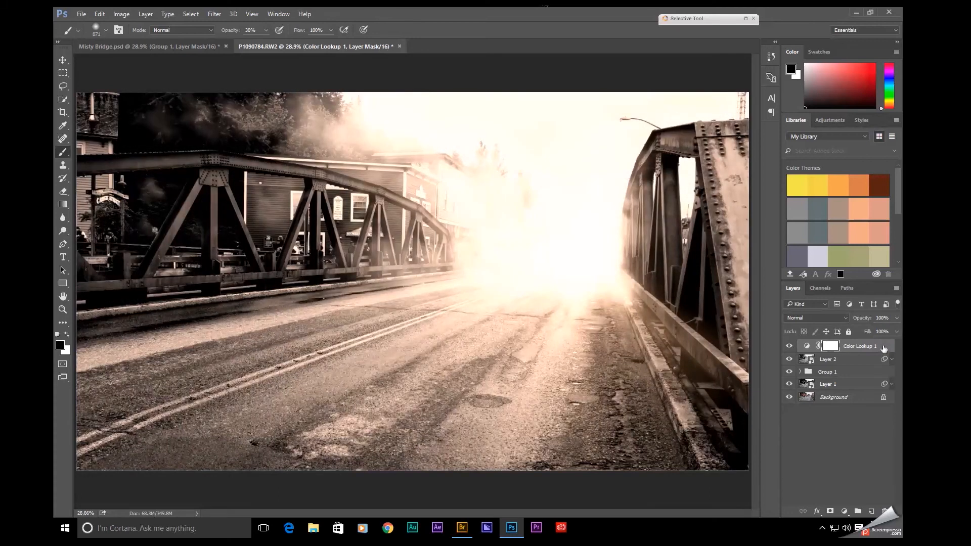
# Split the This Layer black point in Color Lookup 1's Blend If settings to fade the warm tint out of the shadows, and apply it
pyautogui.doubleClick(883, 347)
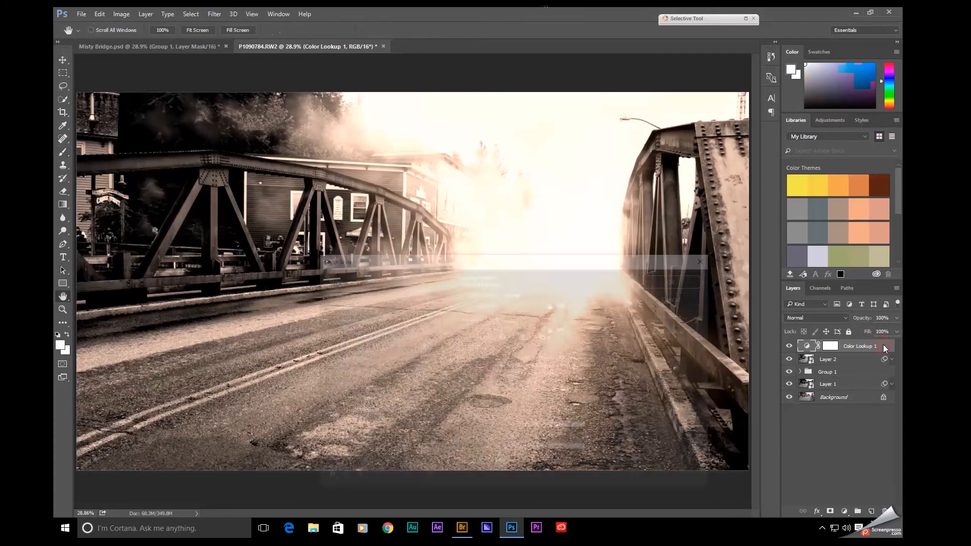
pyautogui.moveTo(610, 263); pyautogui.dragTo(354, 21)
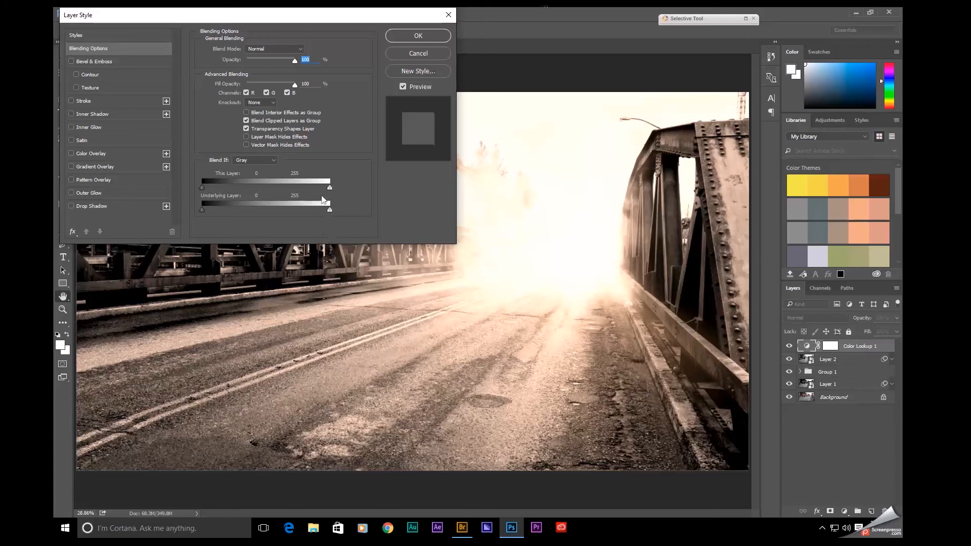
pyautogui.moveTo(329, 188)
pyautogui.mouseDown()
pyautogui.moveTo(295, 191)
pyautogui.moveTo(332, 189)
pyautogui.moveTo(295, 200)
pyautogui.moveTo(332, 187)
pyautogui.mouseUp()
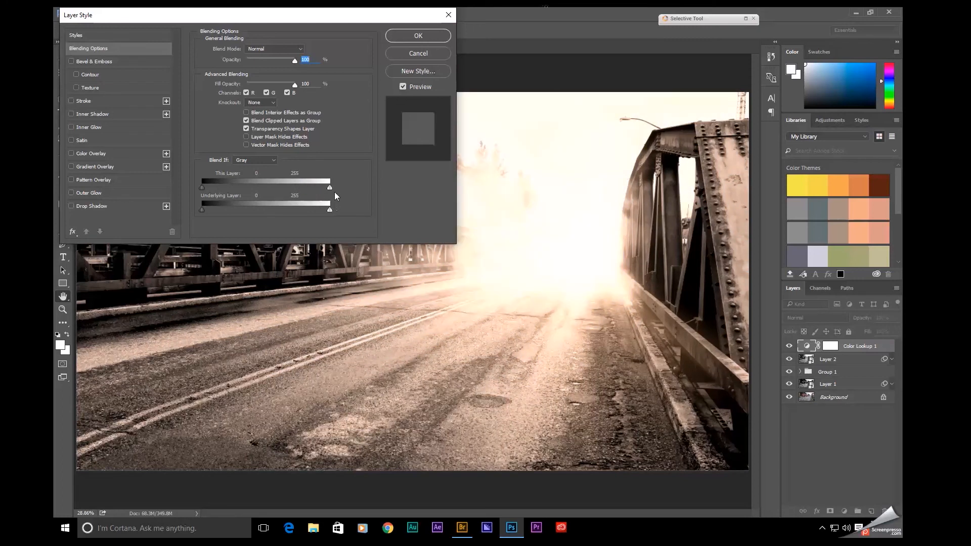
pyautogui.moveTo(329, 188)
pyautogui.mouseDown()
pyautogui.moveTo(289, 194)
pyautogui.moveTo(336, 190)
pyautogui.mouseUp()
pyautogui.press('alt')
pyautogui.moveTo(203, 188); pyautogui.dragTo(230, 188)
pyautogui.moveTo(290, 197)
pyautogui.mouseDown()
pyautogui.moveTo(305, 201)
pyautogui.moveTo(296, 199)
pyautogui.mouseUp()
pyautogui.click(417, 35)
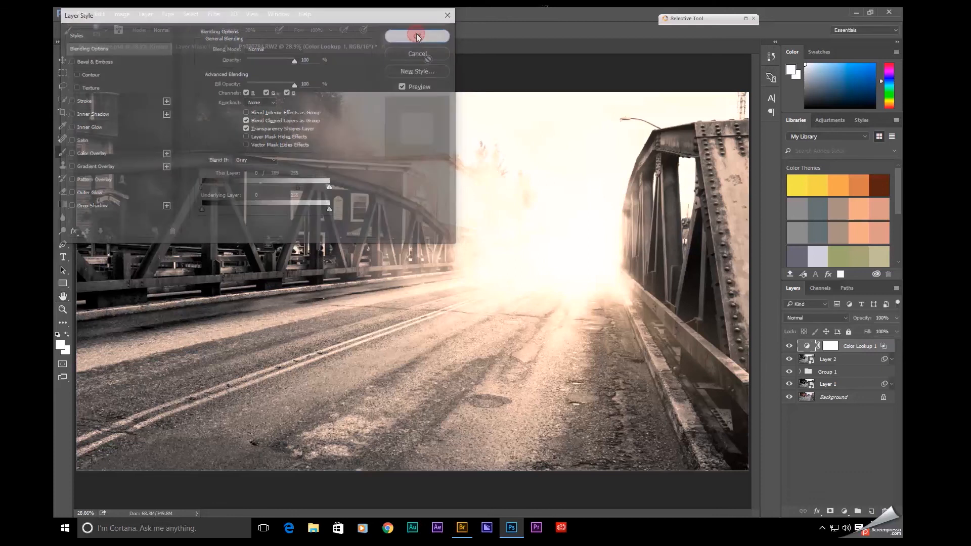
# Compare the image with and without the blended warm Color Lookup adjustment, leaving it visible
pyautogui.click(788, 346)
pyautogui.click(788, 346)
pyautogui.click(788, 346)
pyautogui.click(789, 346)
pyautogui.click(788, 346)
pyautogui.click(789, 346)
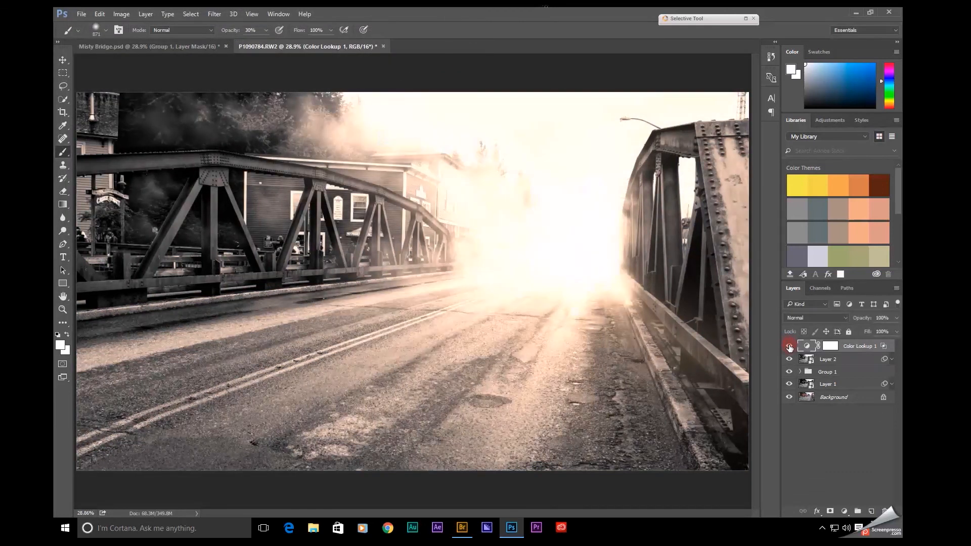
# Add a second Color Lookup adjustment above the warm one using the Crisp_Winter.look 3D LUT
pyautogui.click(844, 511)
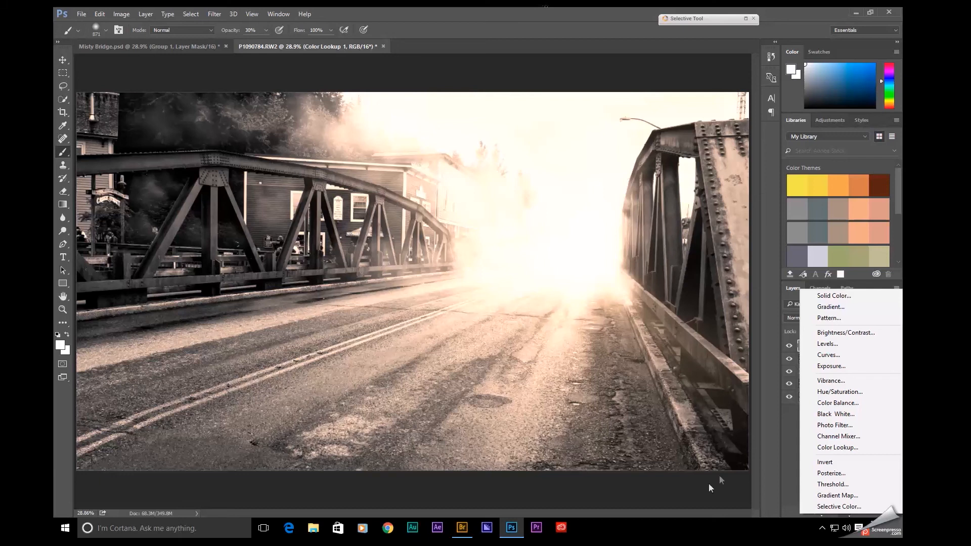
pyautogui.click(837, 447)
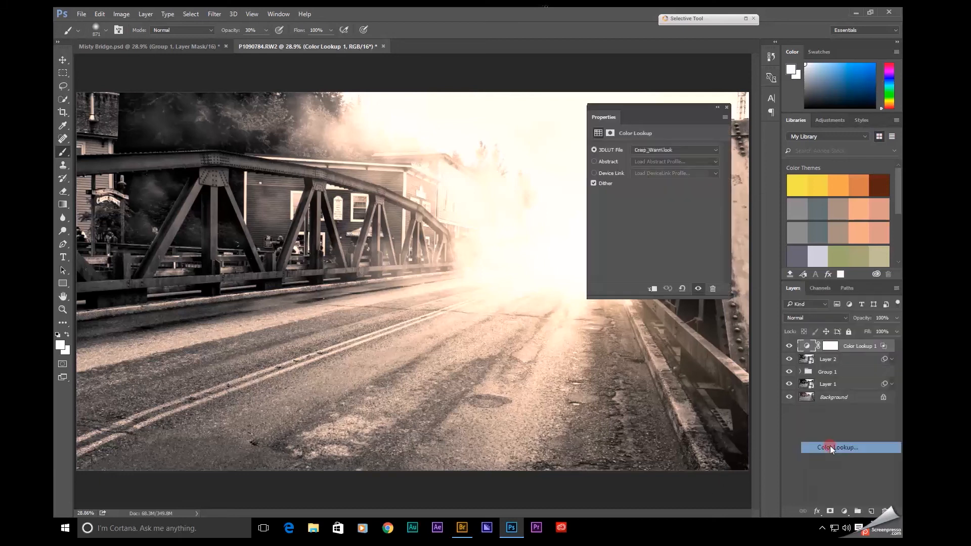
pyautogui.click(658, 150)
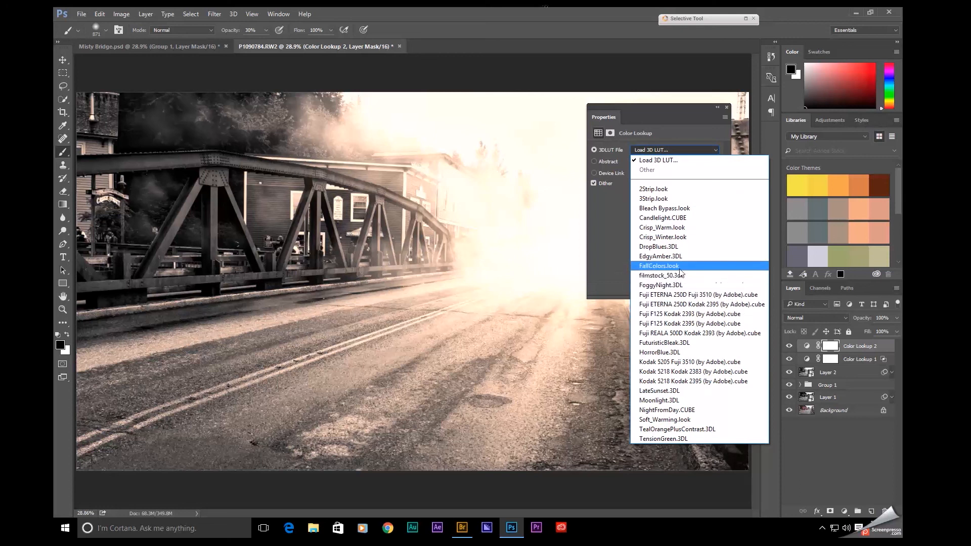
pyautogui.click(672, 237)
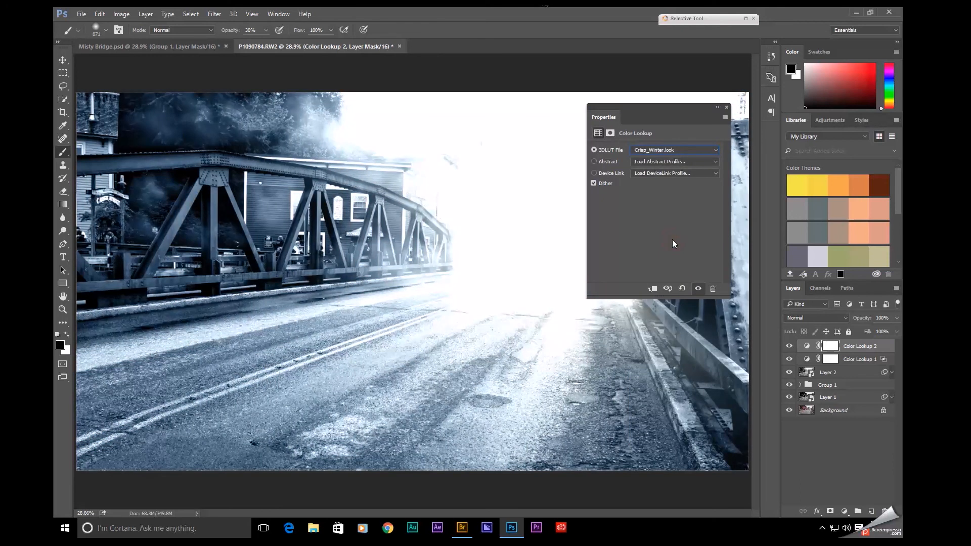
pyautogui.click(726, 107)
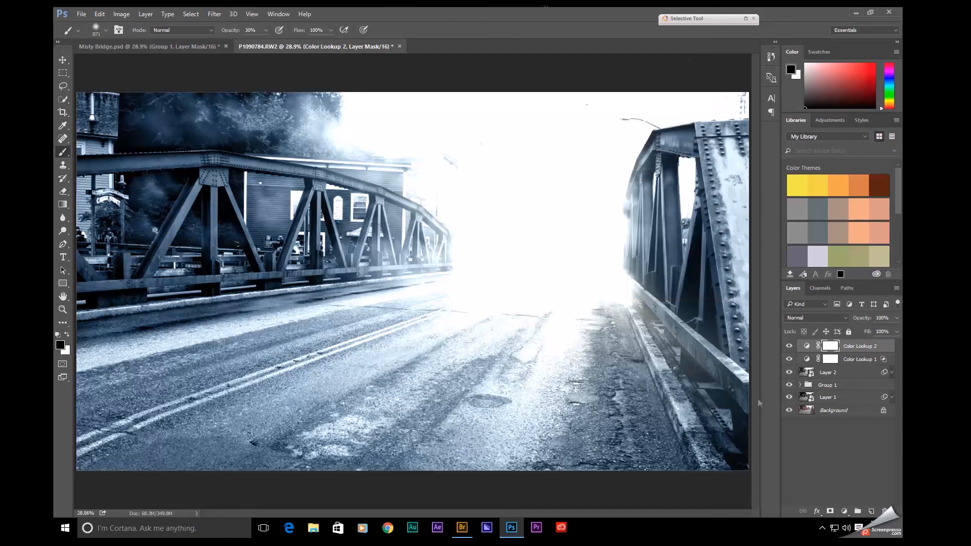
# In Color Lookup 2's Blend If settings, split the This Layer white point to 0/255 and the Underlying Layer black point to 0/167, and apply
pyautogui.doubleClick(884, 347)
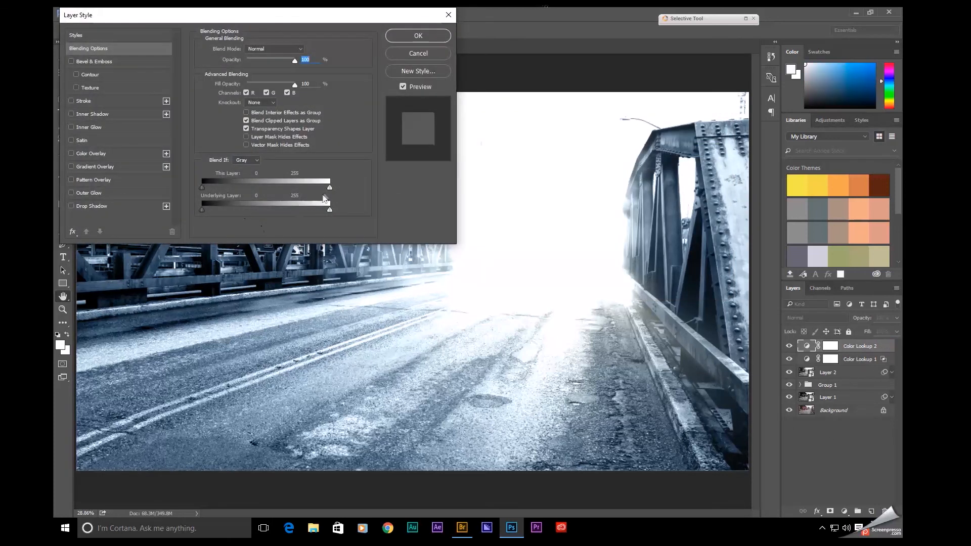
pyautogui.moveTo(329, 188); pyautogui.dragTo(329, 188)
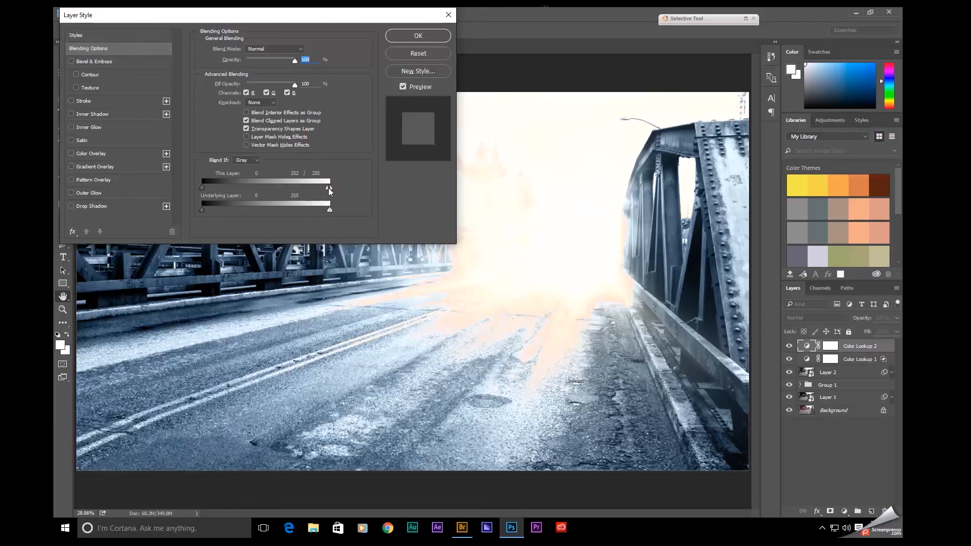
pyautogui.moveTo(327, 187); pyautogui.dragTo(210, 204)
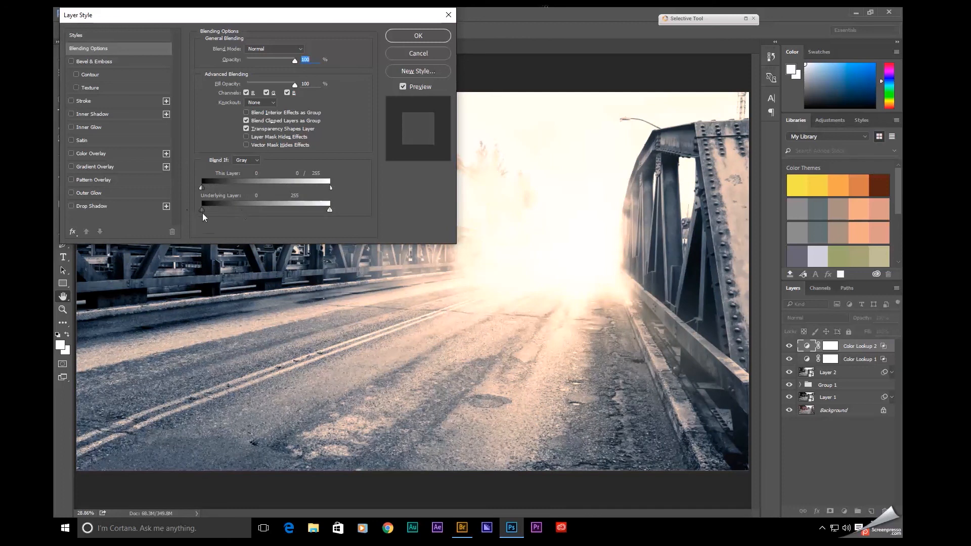
pyautogui.moveTo(202, 209); pyautogui.dragTo(252, 216)
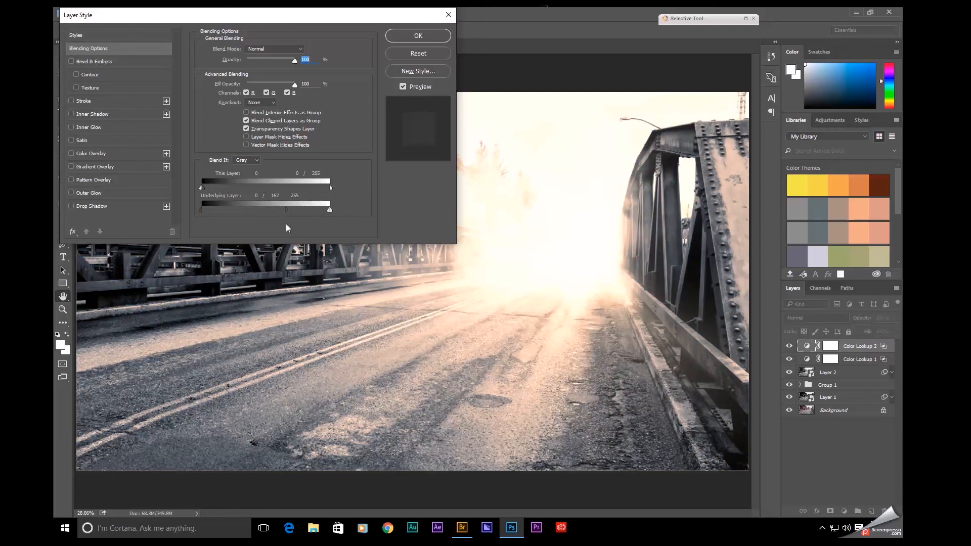
pyautogui.click(441, 36)
# Compare the image with and without each of the two Color Lookup adjustments in turn, leaving both visible
pyautogui.click(789, 346)
pyautogui.click(790, 347)
pyautogui.click(789, 346)
pyautogui.click(789, 346)
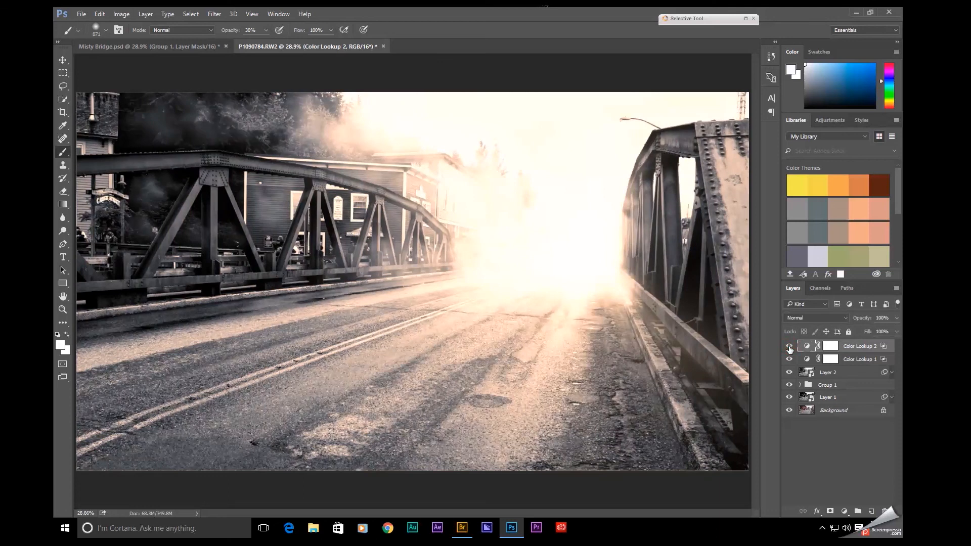
pyautogui.click(789, 359)
pyautogui.click(789, 359)
pyautogui.click(790, 360)
pyautogui.click(790, 360)
# Rename the Color Lookup 1 layer to Warm
pyautogui.click(857, 361)
pyautogui.doubleClick(858, 361)
pyautogui.write('Warm')
pyautogui.press('Return')
# Lower the opacity of the Warm and Color Lookup 2 layers, and compare the result with the original Background photo
pyautogui.moveTo(863, 318); pyautogui.dragTo(824, 327)
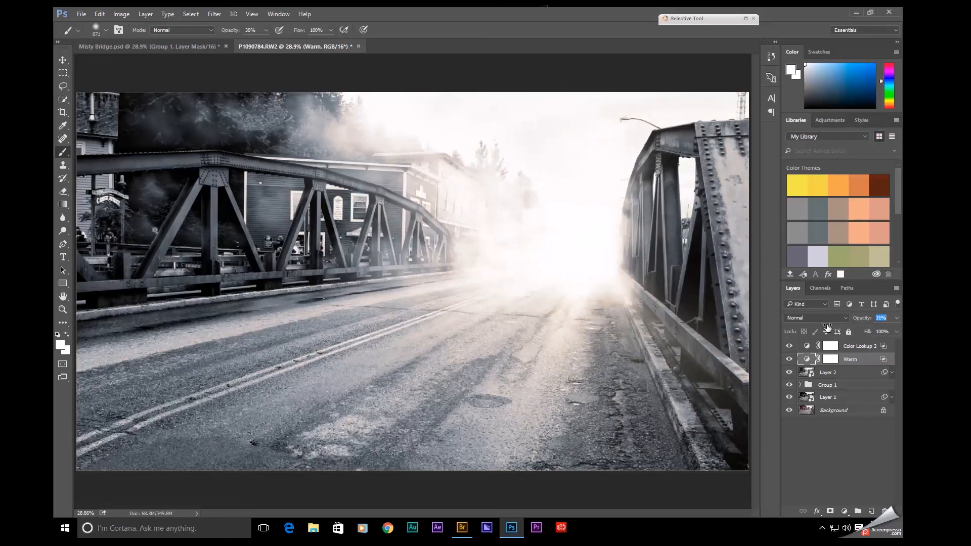
pyautogui.click(847, 347)
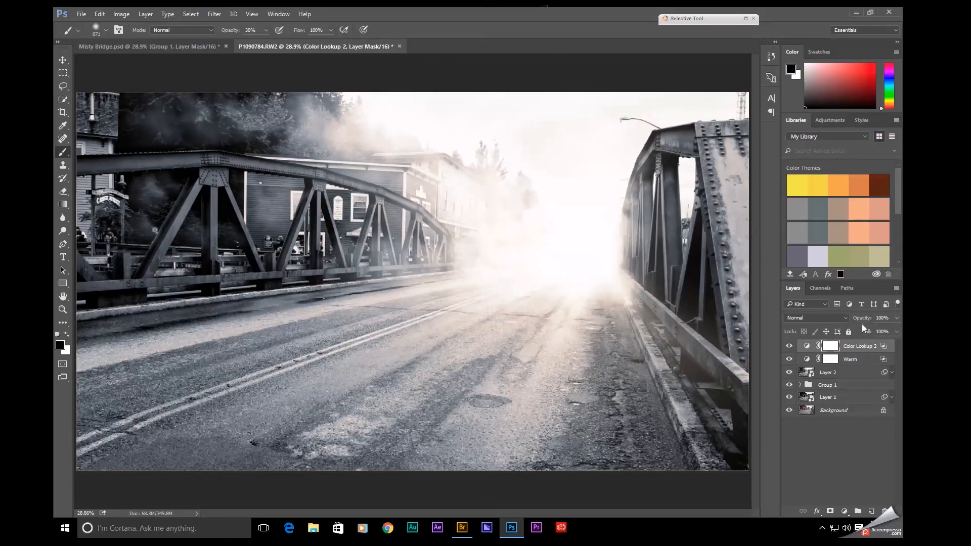
pyautogui.moveTo(862, 317); pyautogui.dragTo(840, 322)
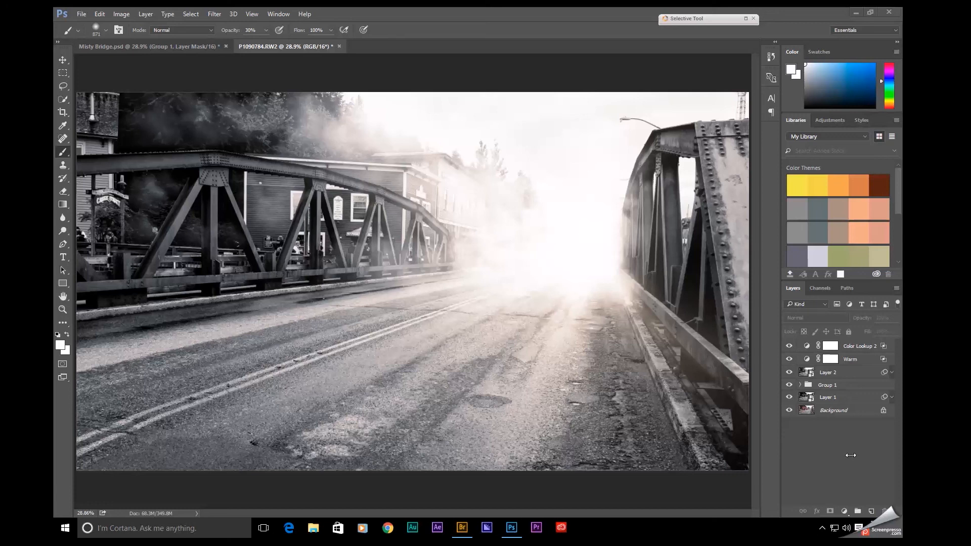
pyautogui.keyDown('alt'); pyautogui.click(789, 410); pyautogui.keyUp('alt')
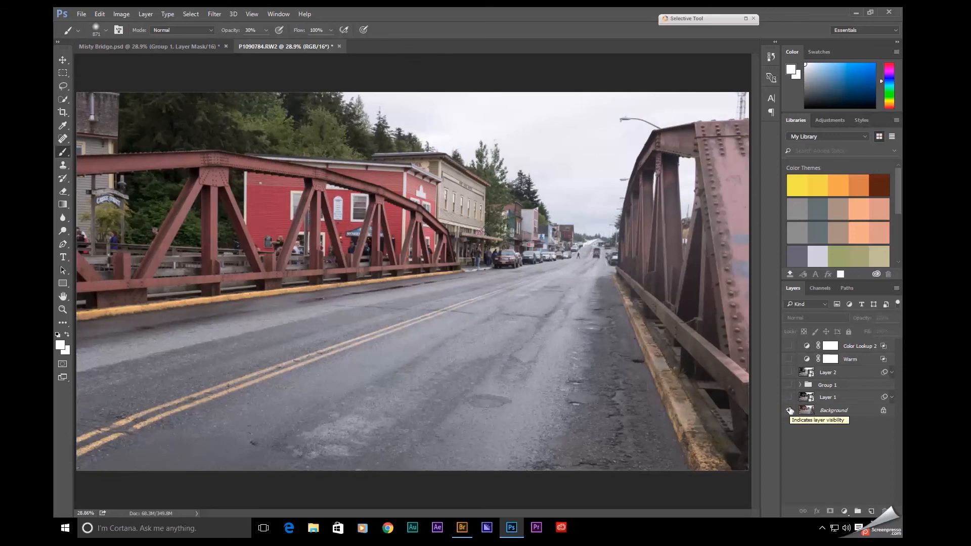
pyautogui.keyDown('alt'); pyautogui.click(789, 410); pyautogui.keyUp('alt')
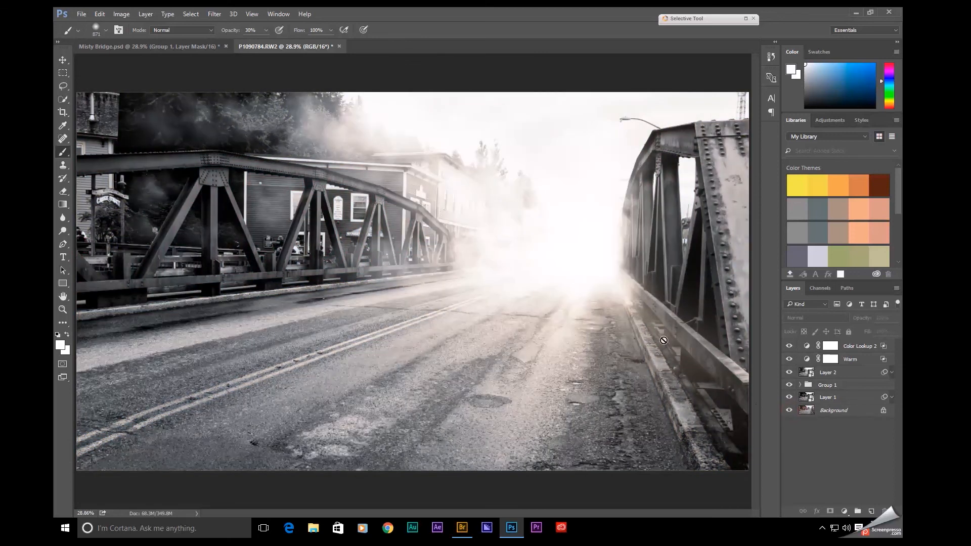